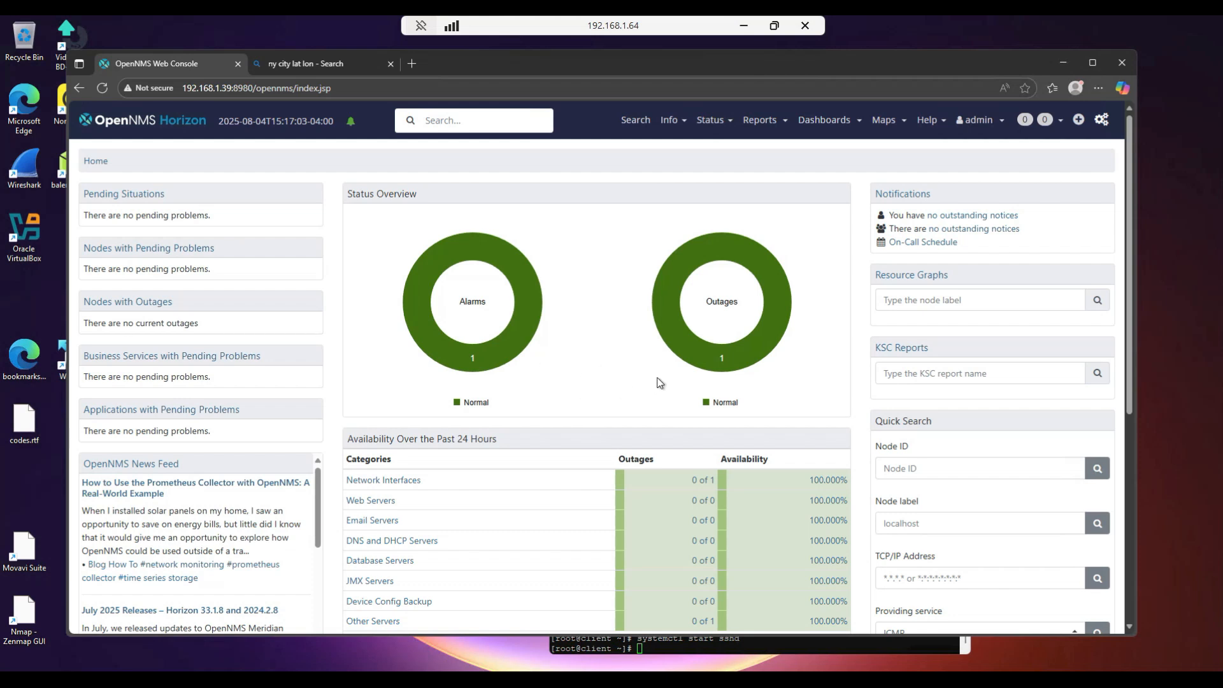
- Inspect the localhost node's details from the normal-status nodes in the Outages chart, and return to the home dashboard
click(715, 369)
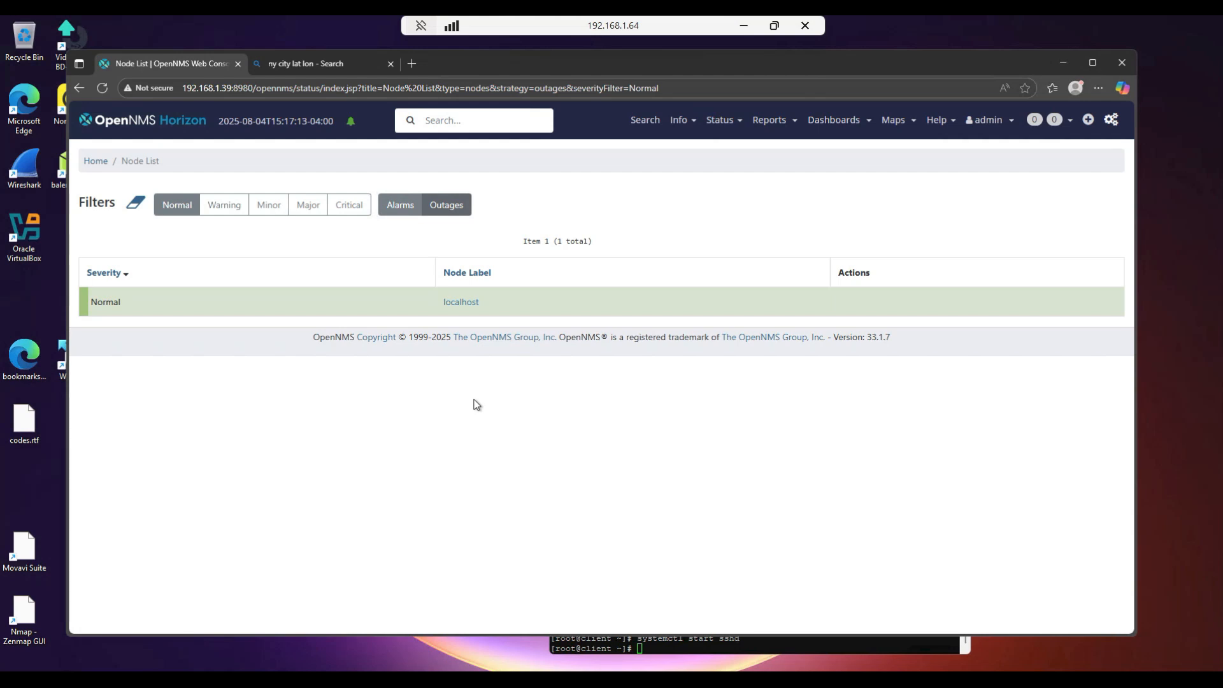
click(460, 302)
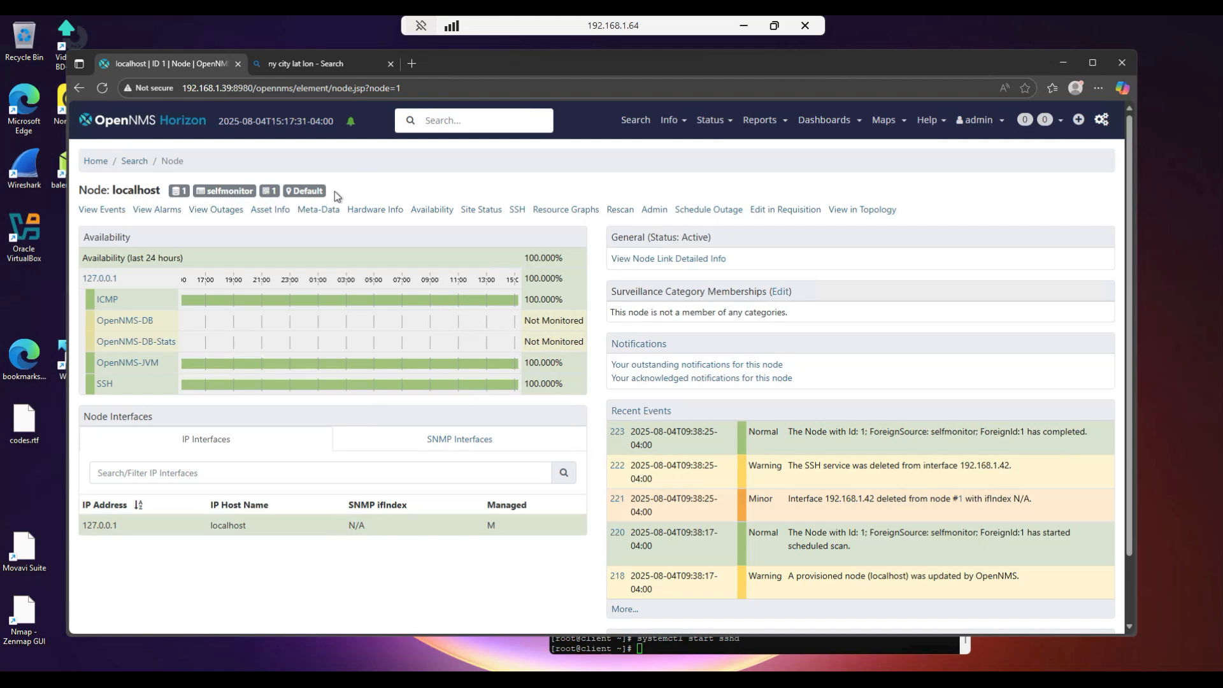
click(95, 161)
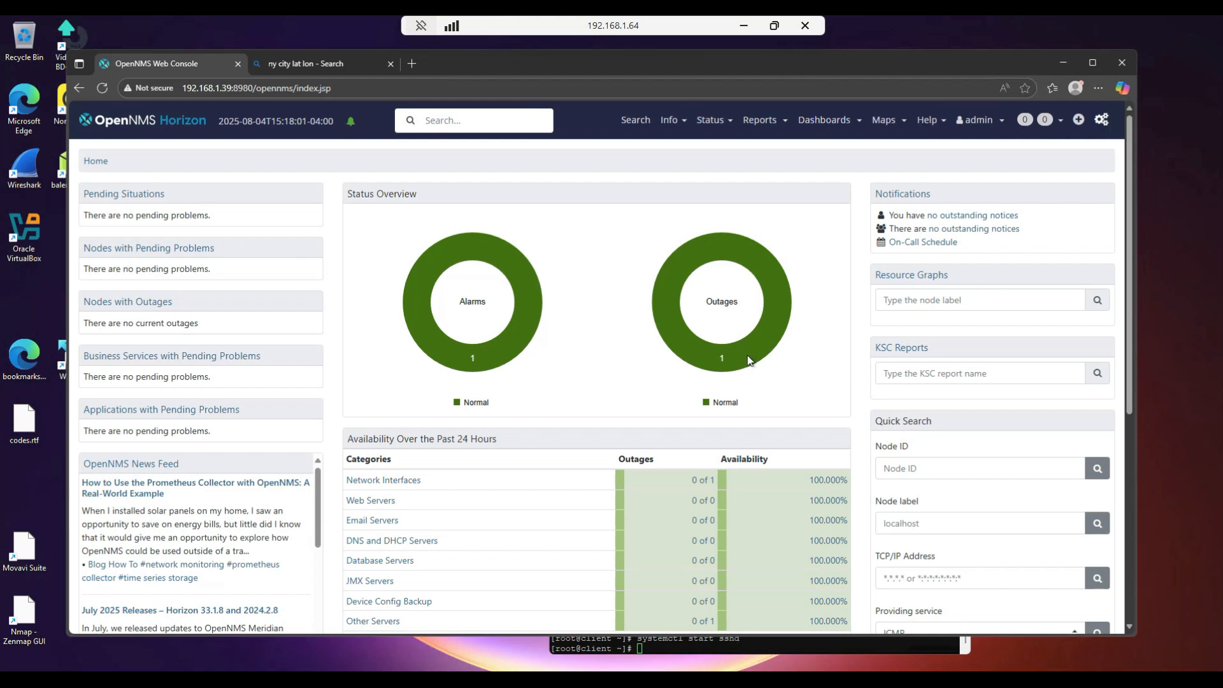
- Examine the home dashboard's availability table and the node marker's surroundings on the Regional Status map
scroll(776, 368, down, 5)
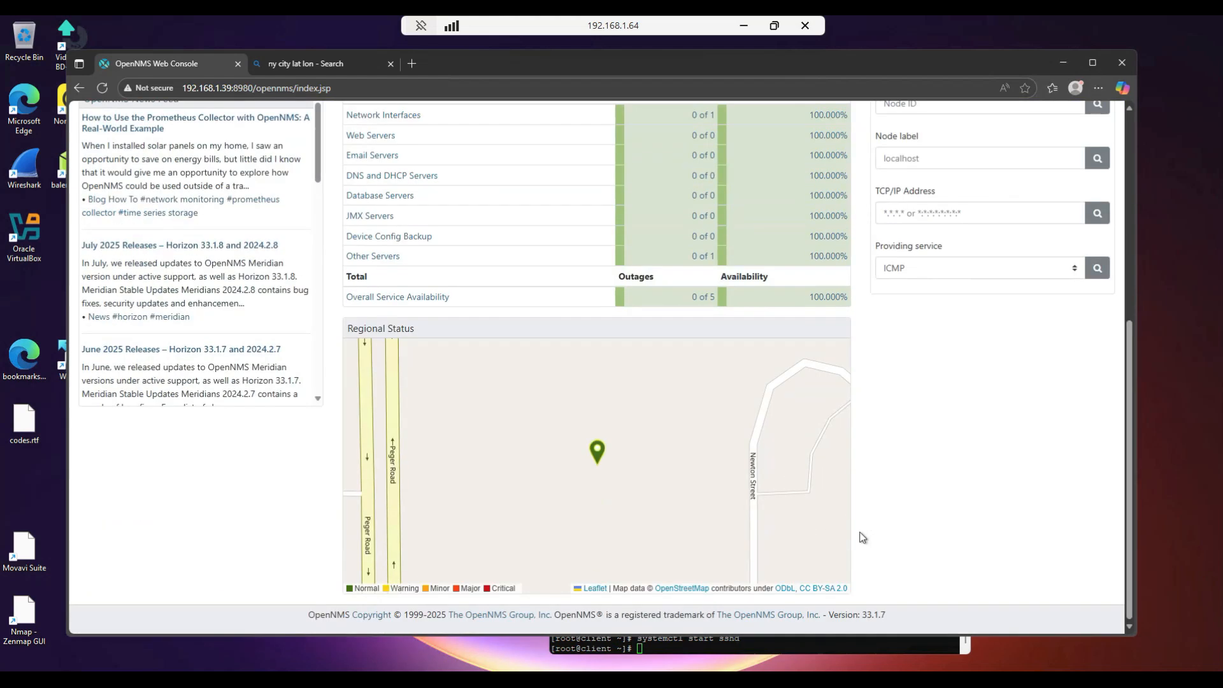
scroll(966, 464, up, 5)
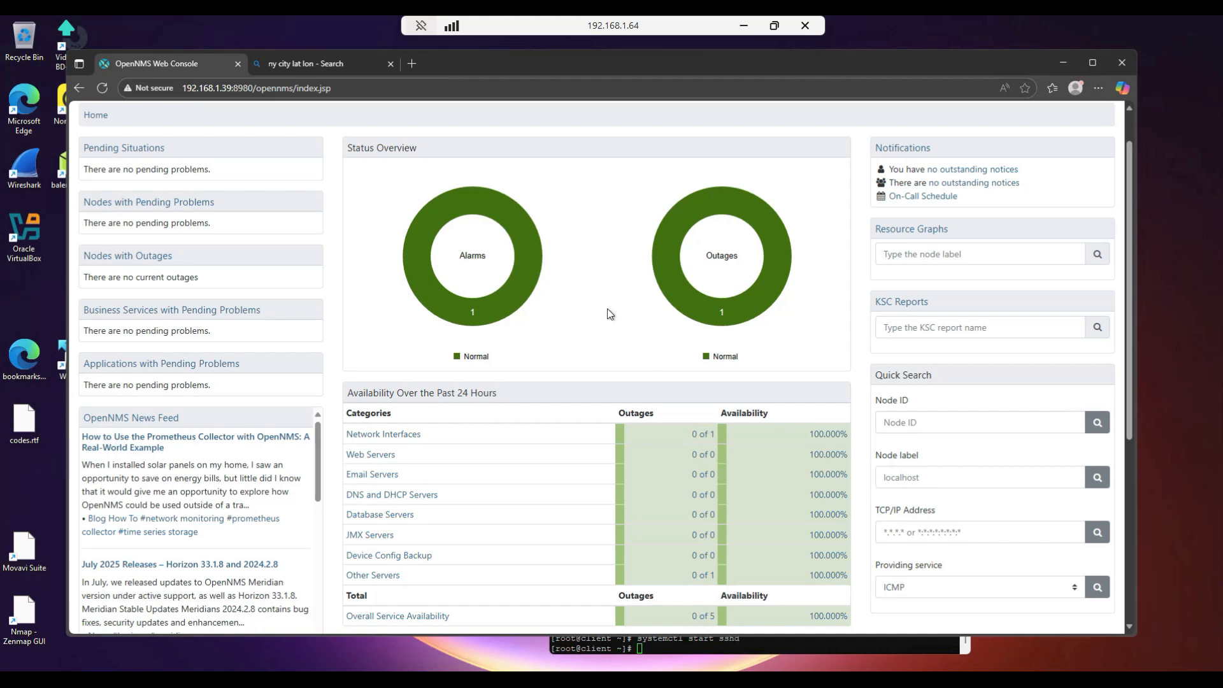
scroll(610, 314, down, 5)
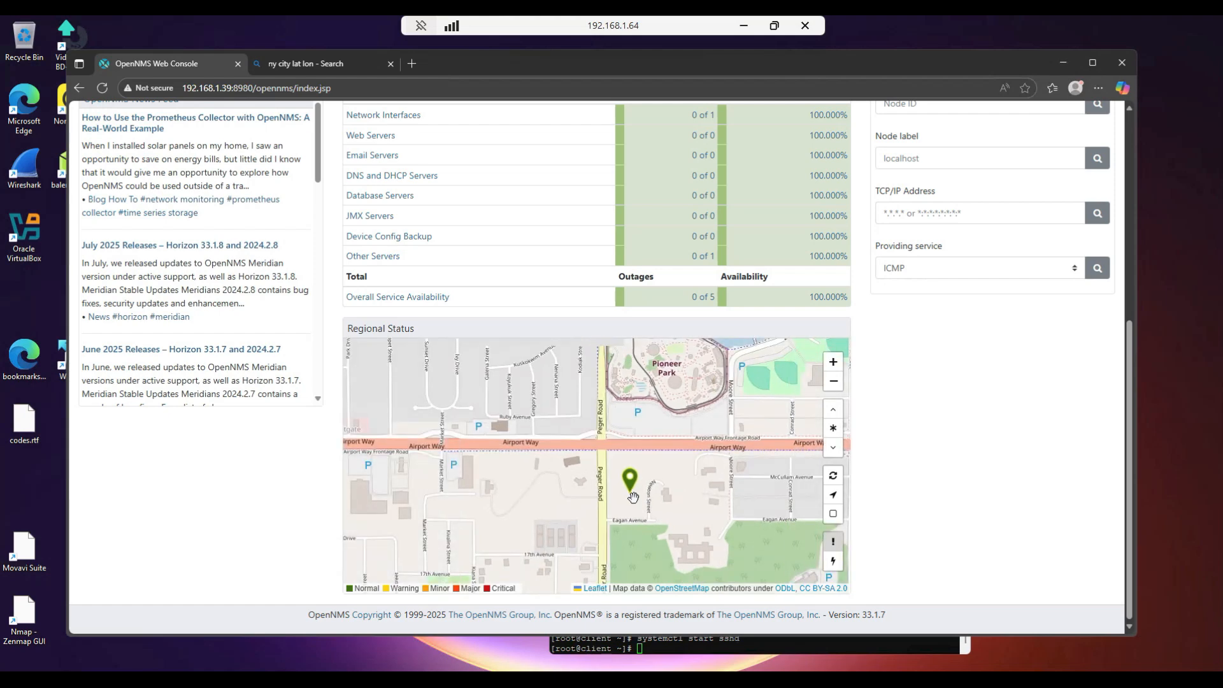
scroll(632, 497, up, 5)
scroll(634, 497, down, 1)
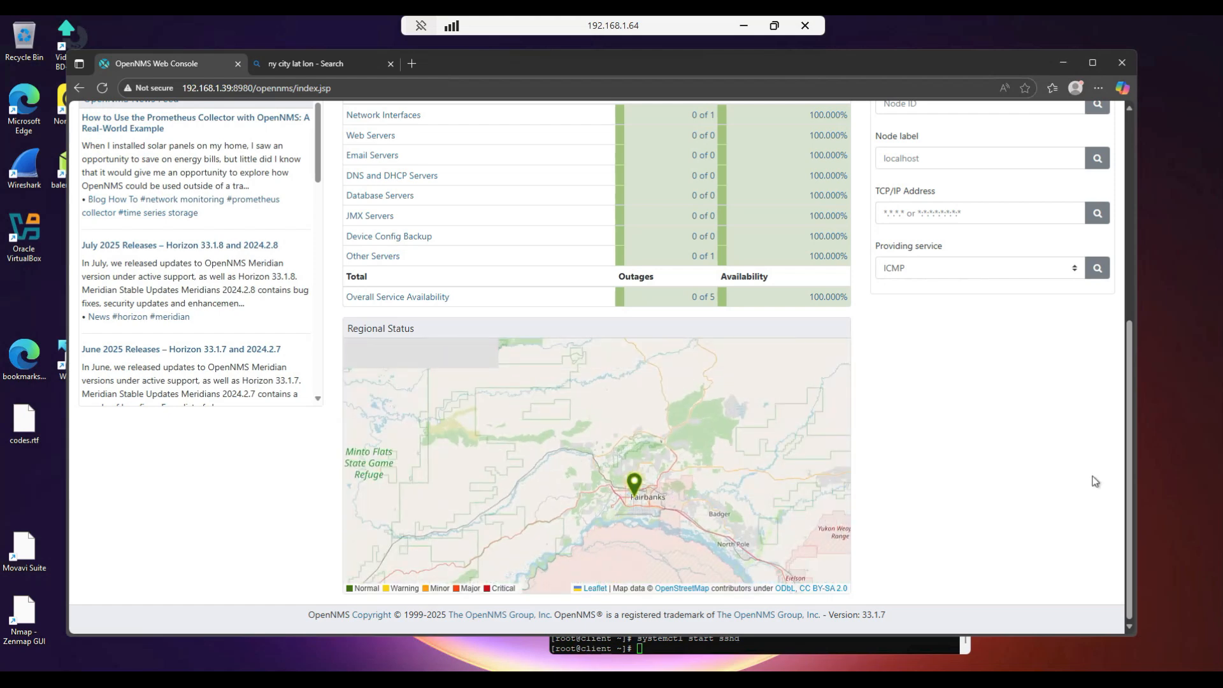
drag(1130, 423, 1130, 403)
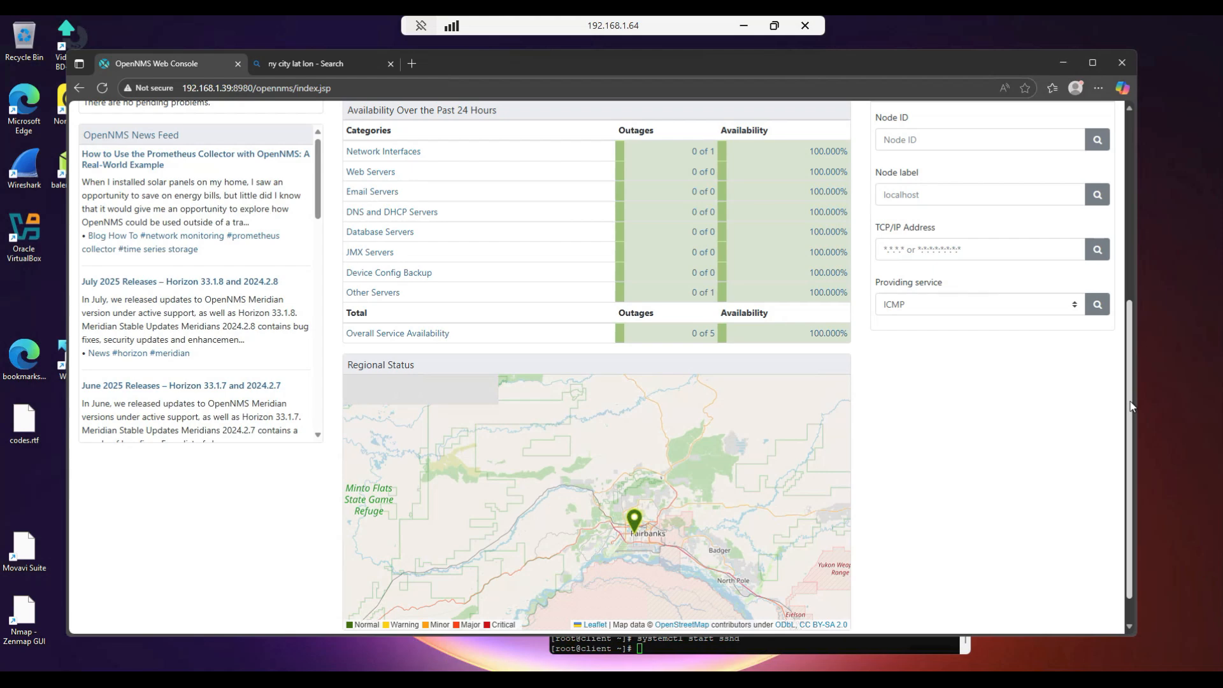
drag(1131, 407, 1147, 204)
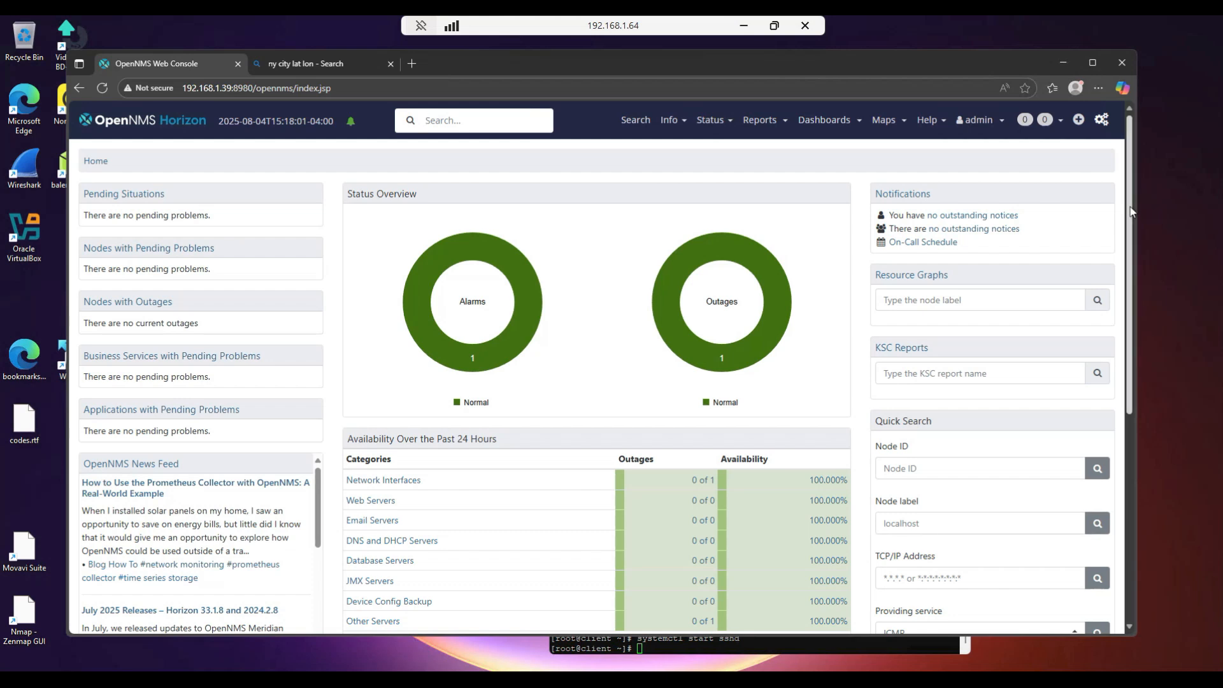
- Create a new provisioning requisition named TestReq
click(1101, 119)
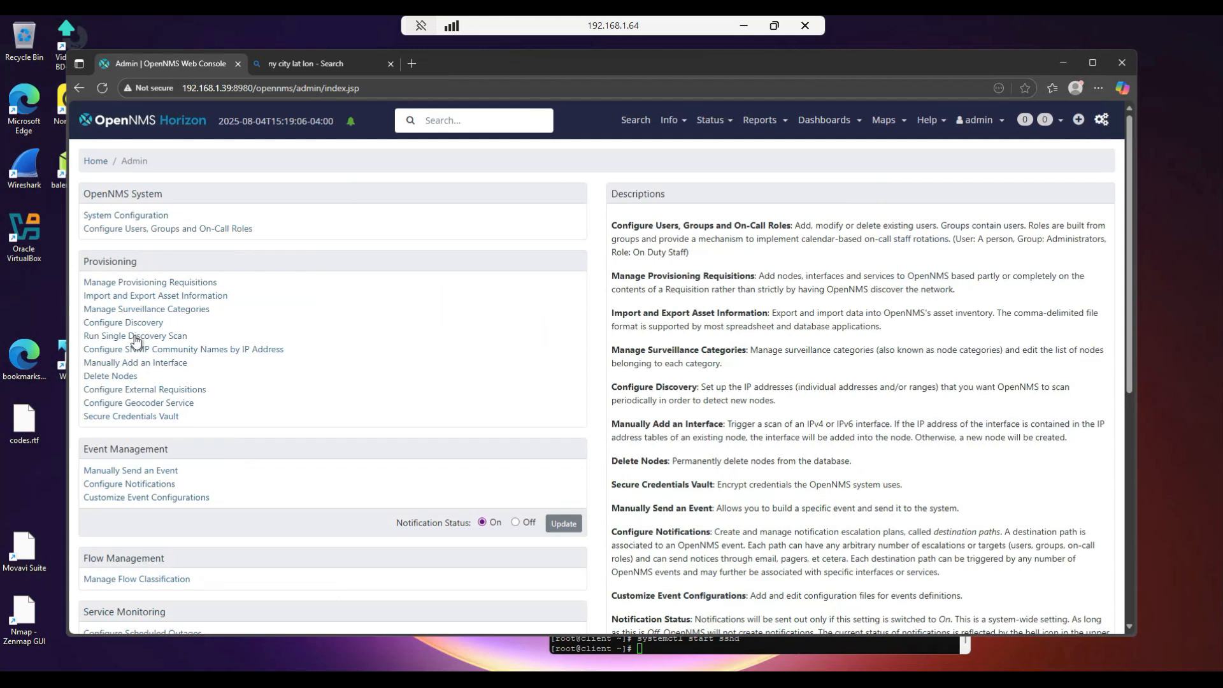
click(142, 285)
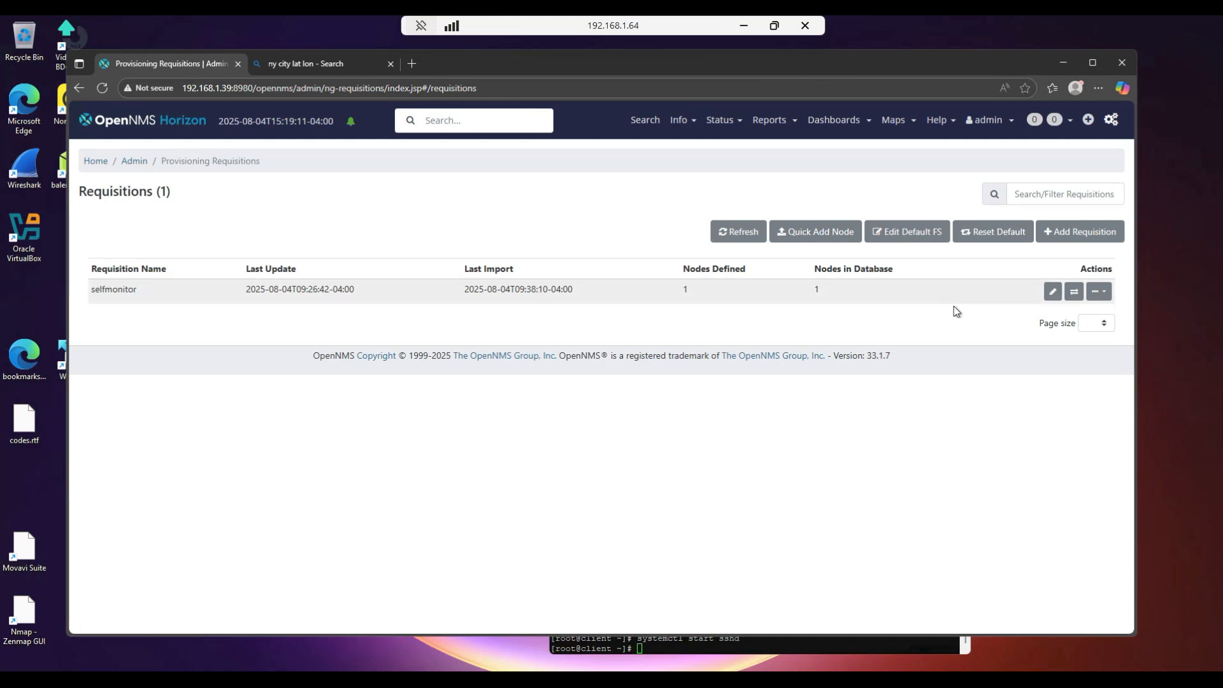
click(1081, 232)
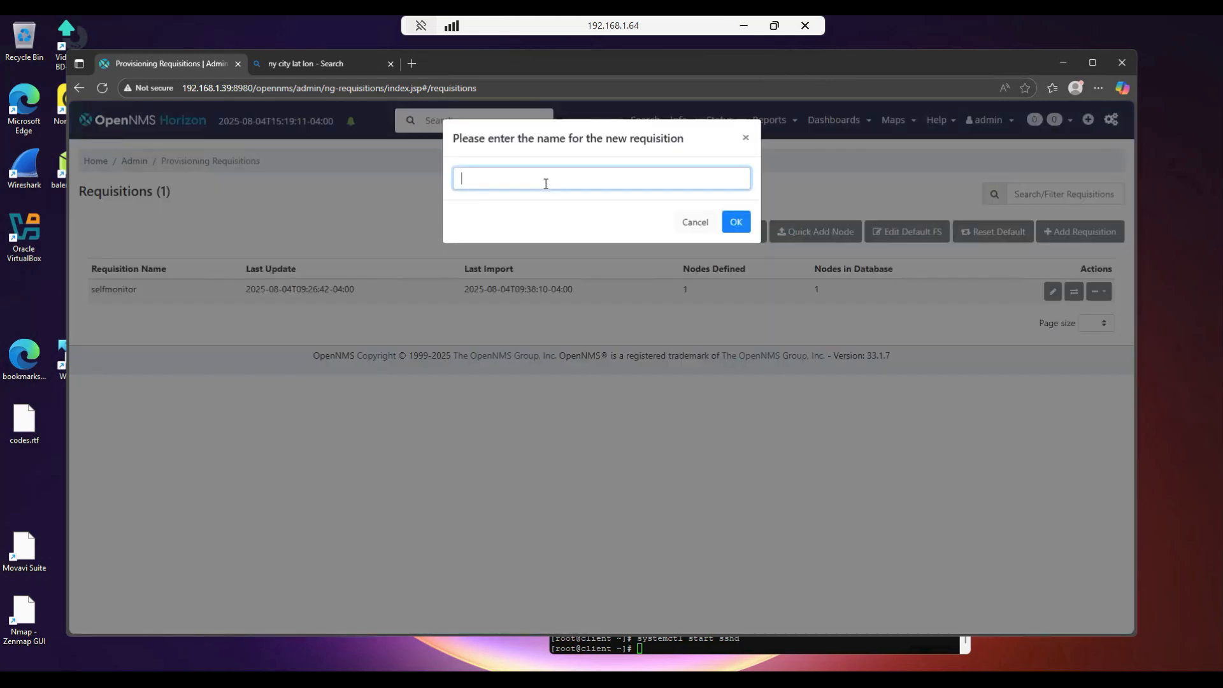
text(TestReq)
click(735, 223)
- Add a node to the TestReq requisition with the saved label Fedora1 and building 1A
click(1052, 316)
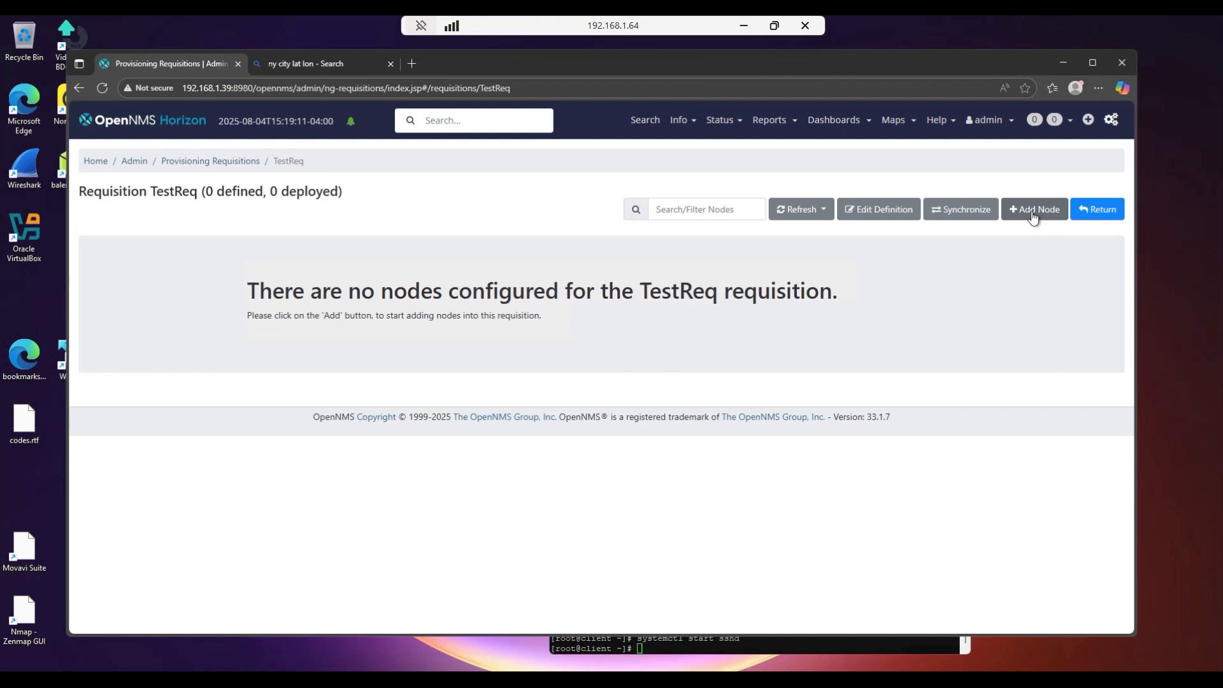
click(1033, 217)
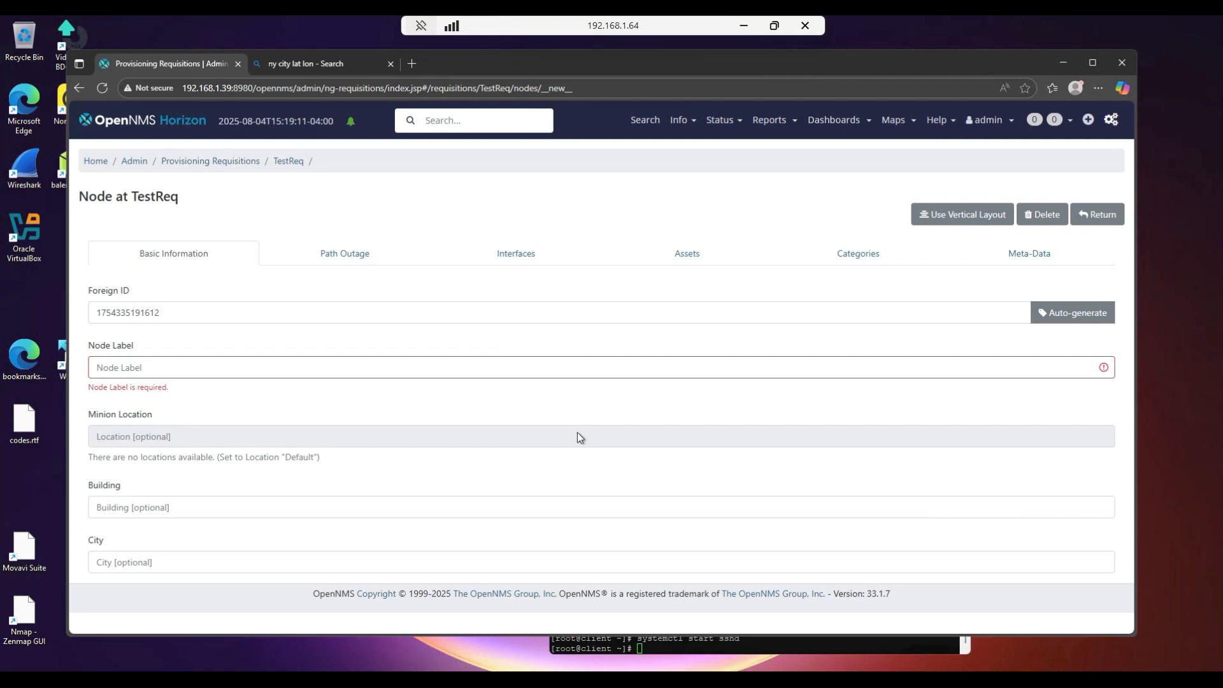
click(141, 373)
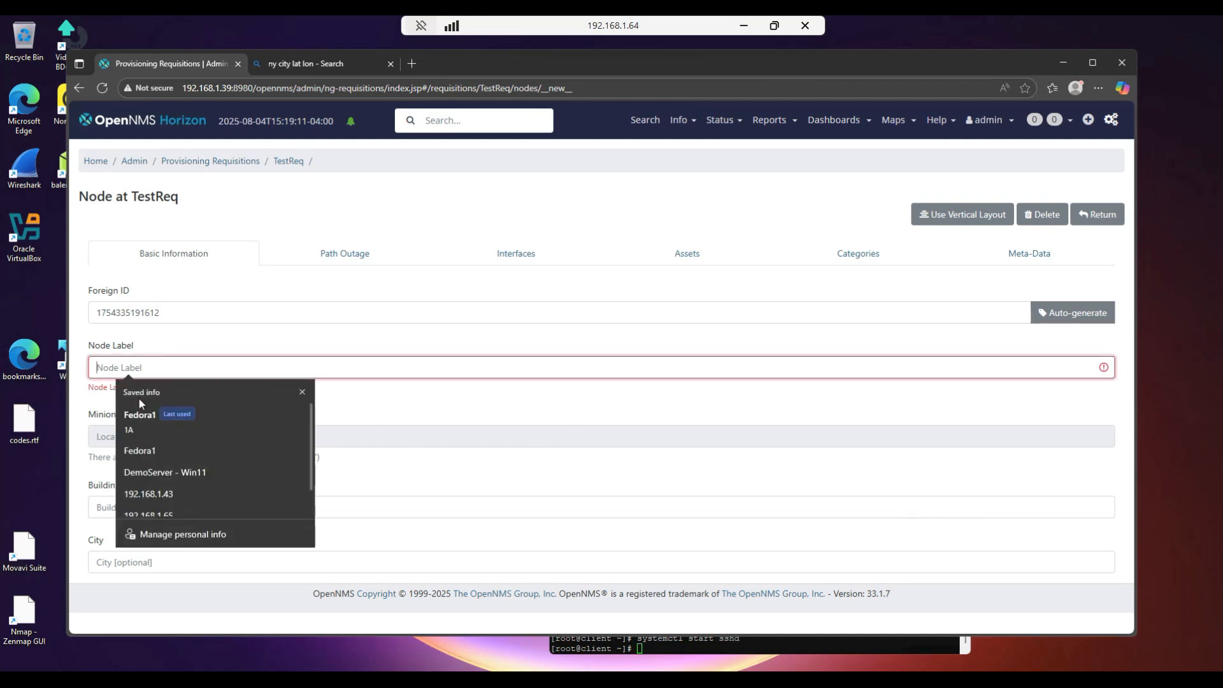
click(140, 418)
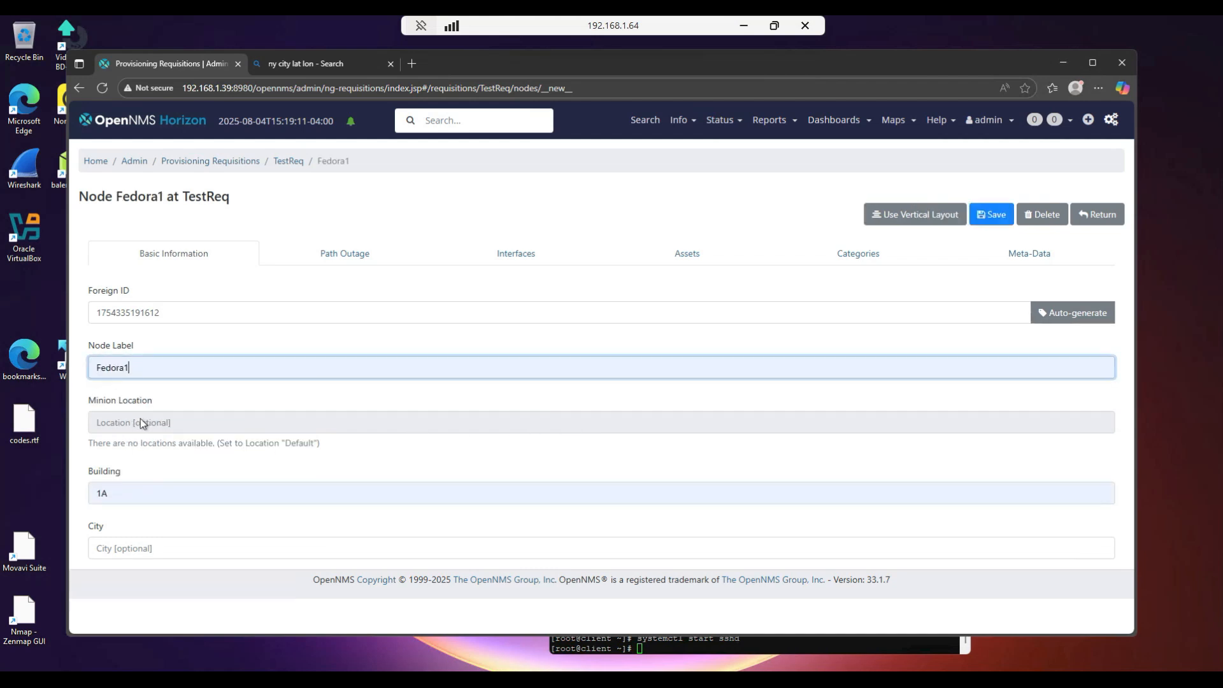
- Start a new interface for the Fedora1 node with the IP address 192.168.1.44
click(344, 254)
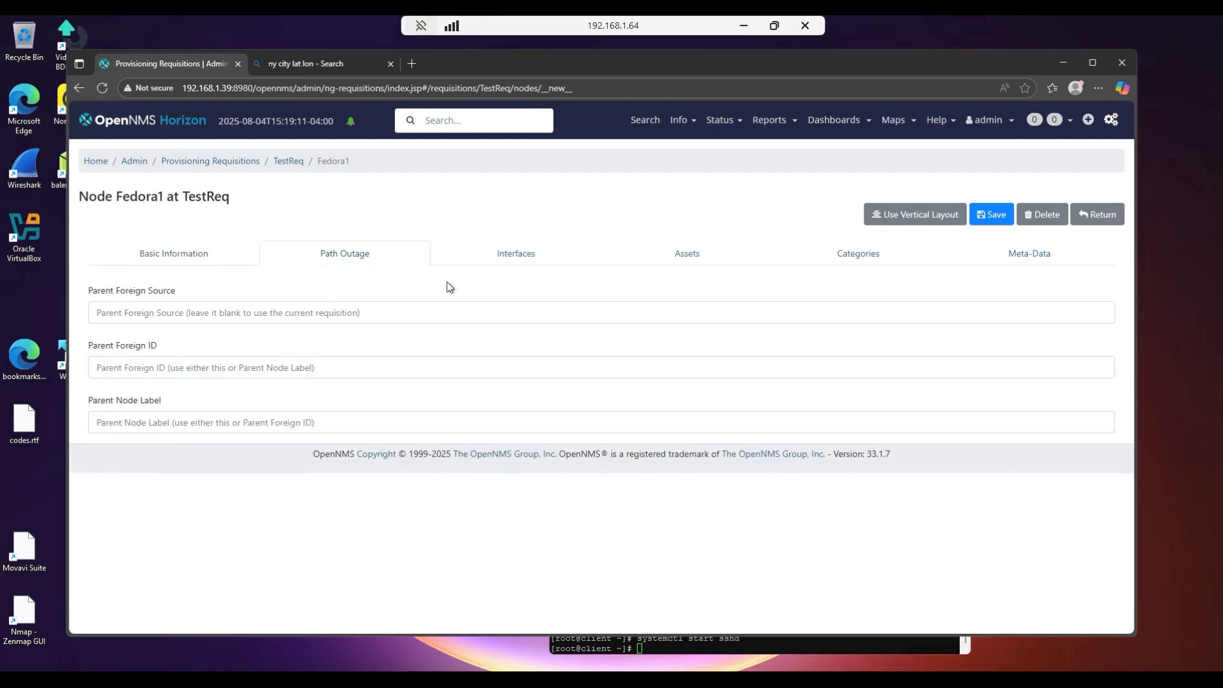
click(517, 258)
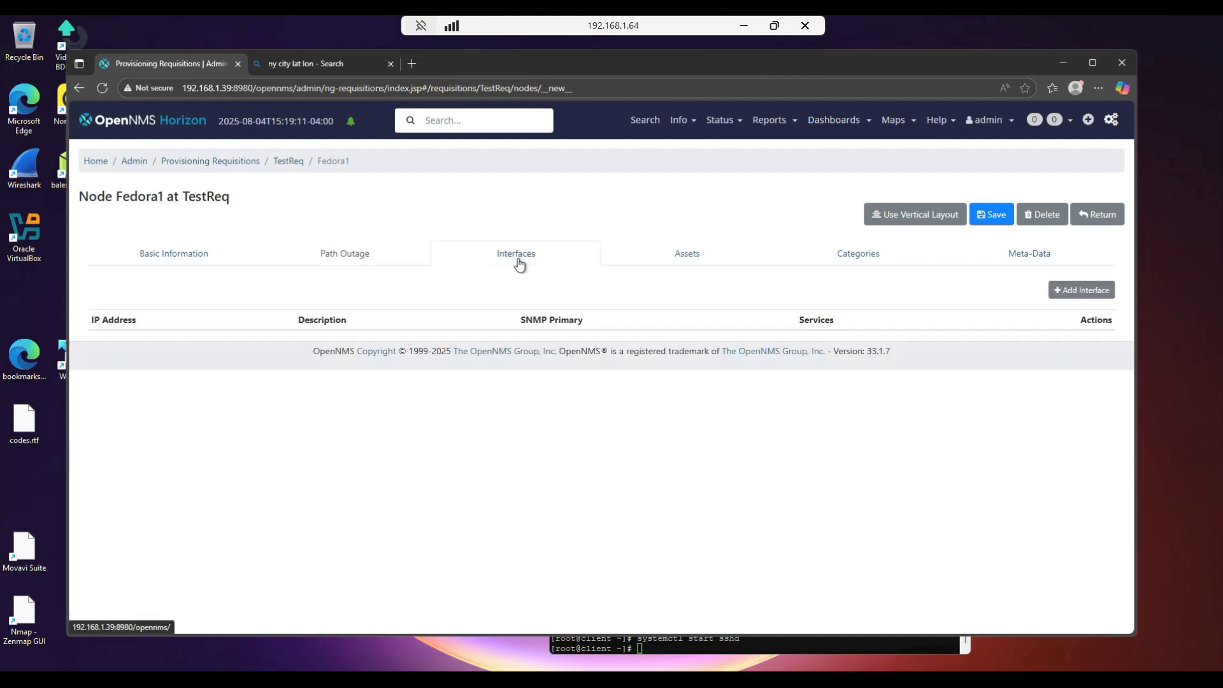
click(1084, 294)
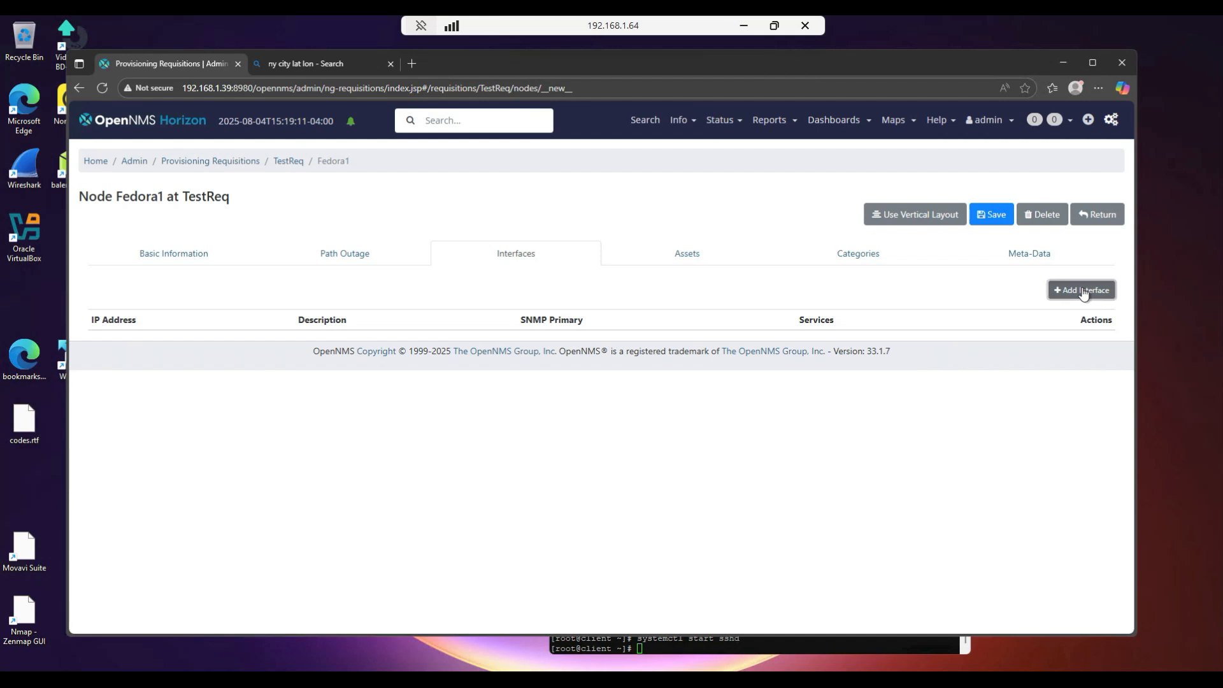
click(542, 208)
click(525, 275)
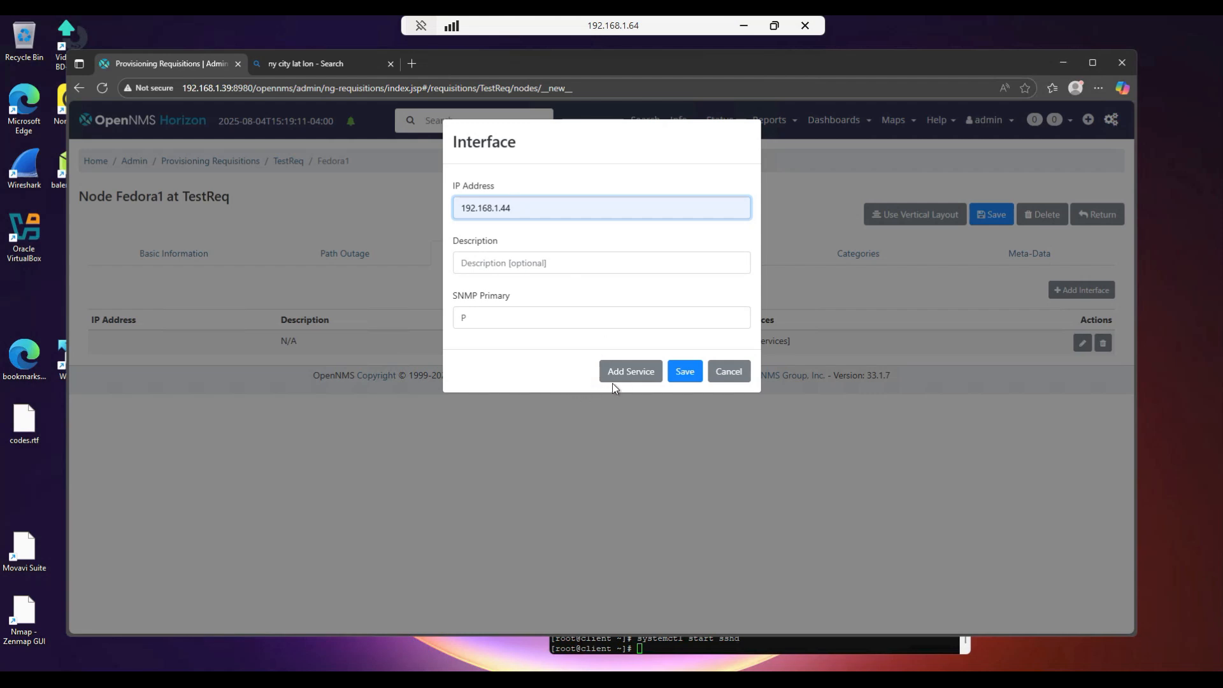
- Add the ICMP and SSH services to the 192.168.1.44 interface and save it
click(632, 374)
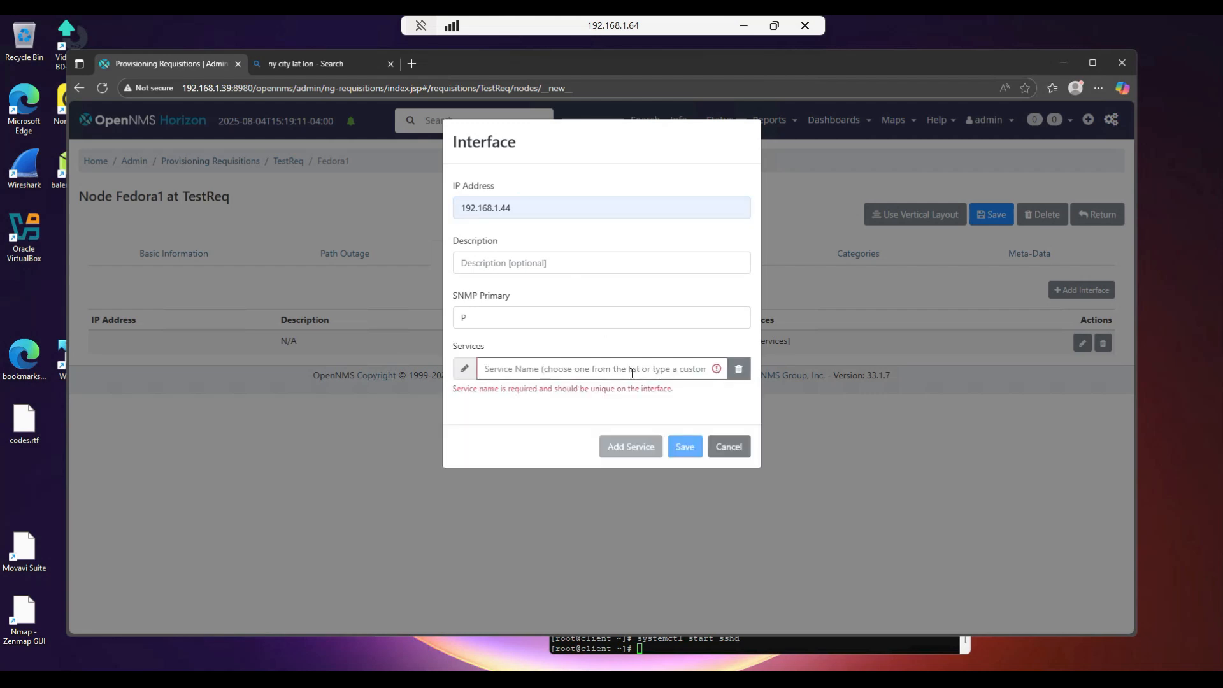
click(530, 370)
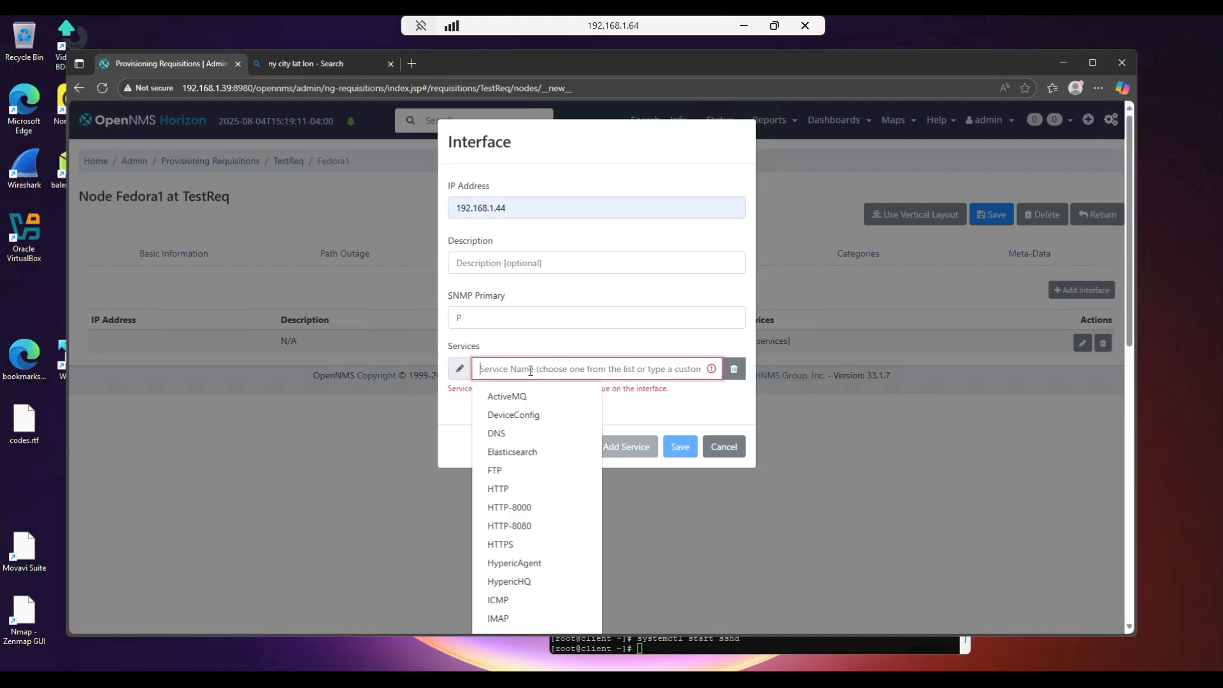
click(509, 543)
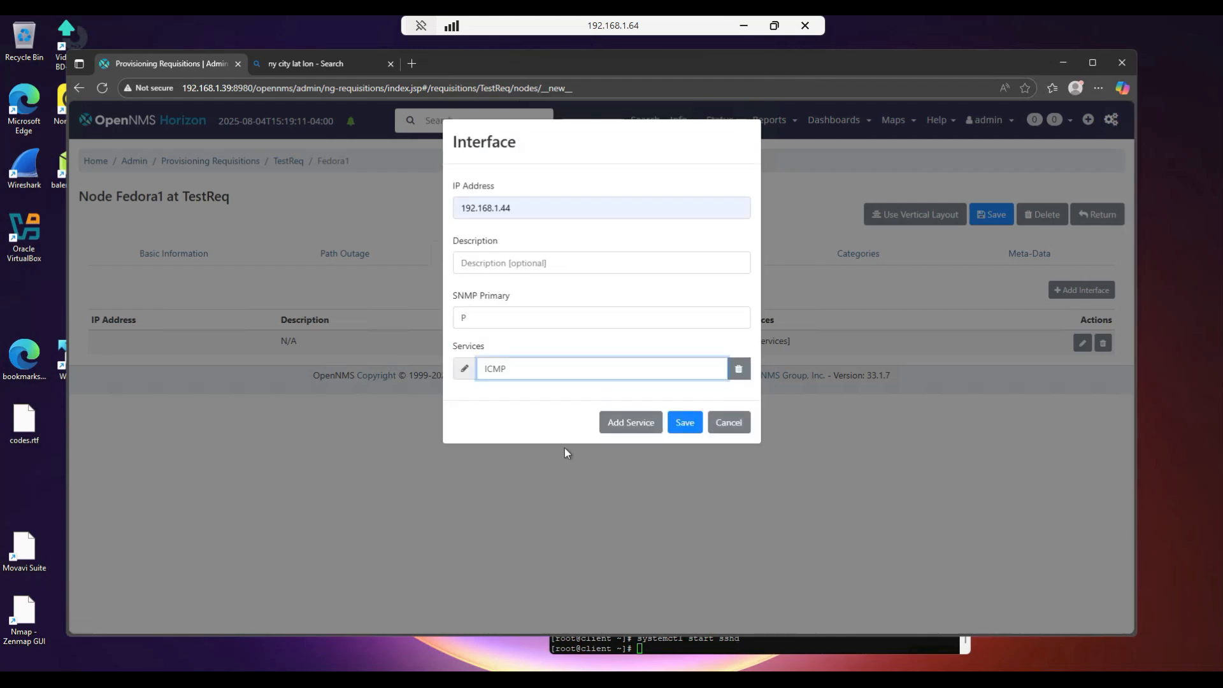
click(614, 423)
click(599, 402)
scroll(548, 478, down, 3)
click(545, 527)
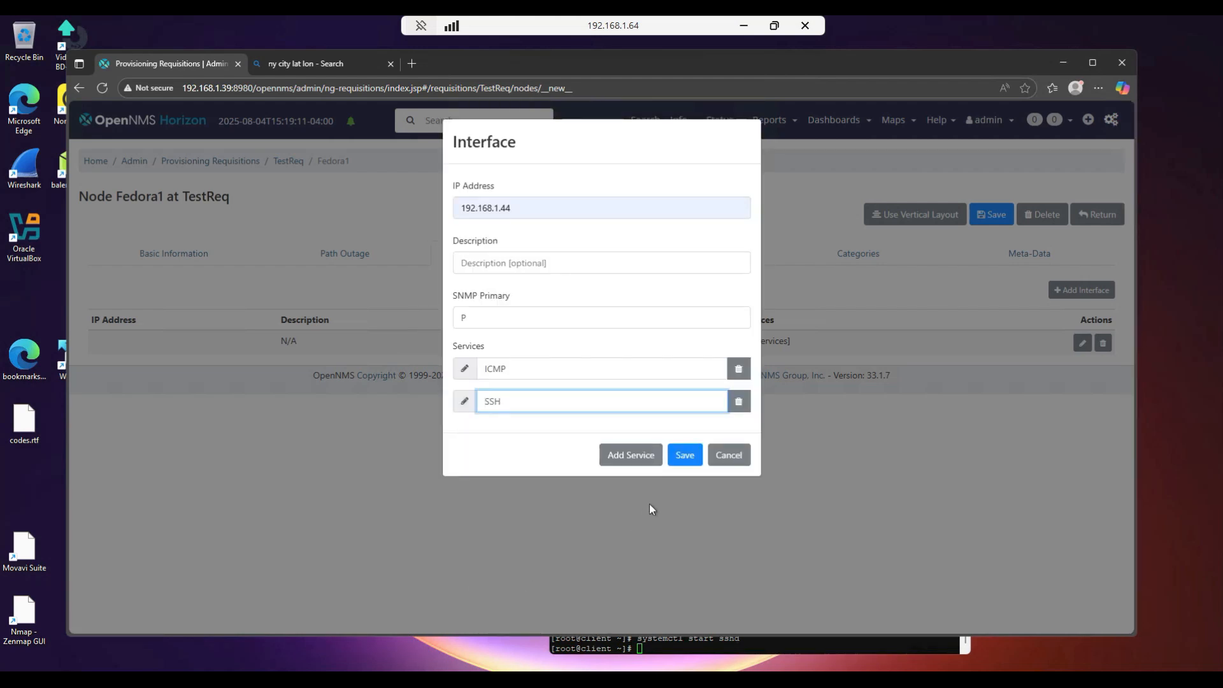
click(683, 456)
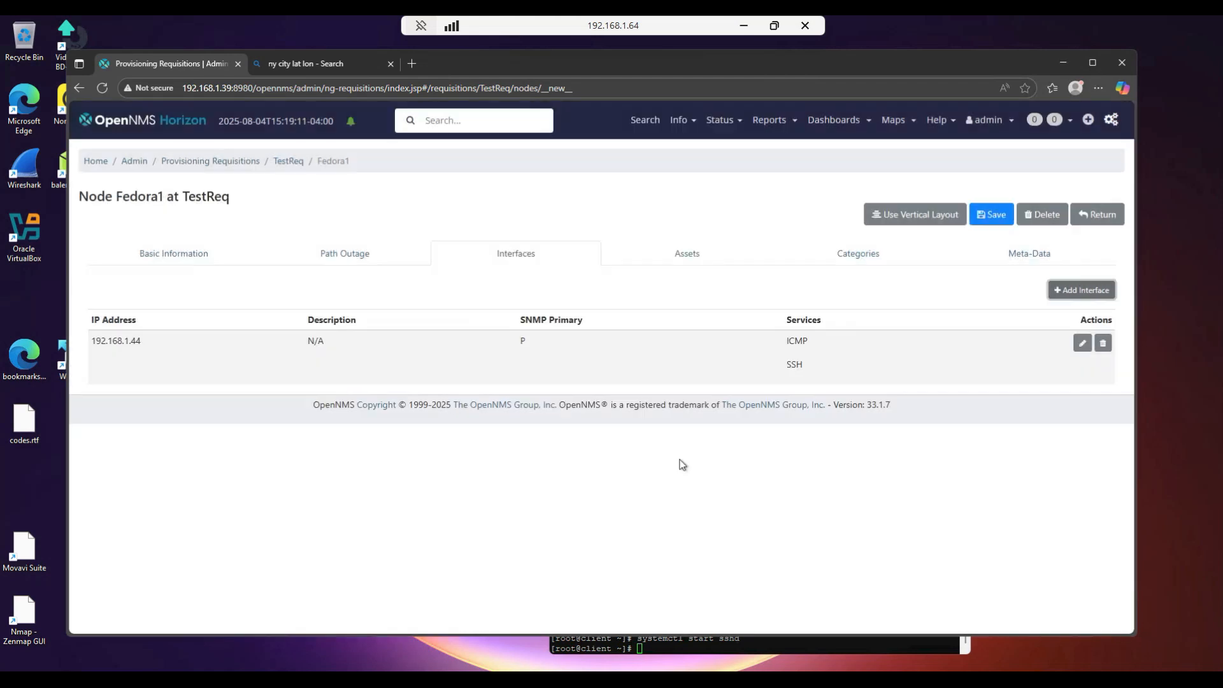
- Add a description asset to the node with the value "Fedora Linux Server at New York Data Center"
click(688, 259)
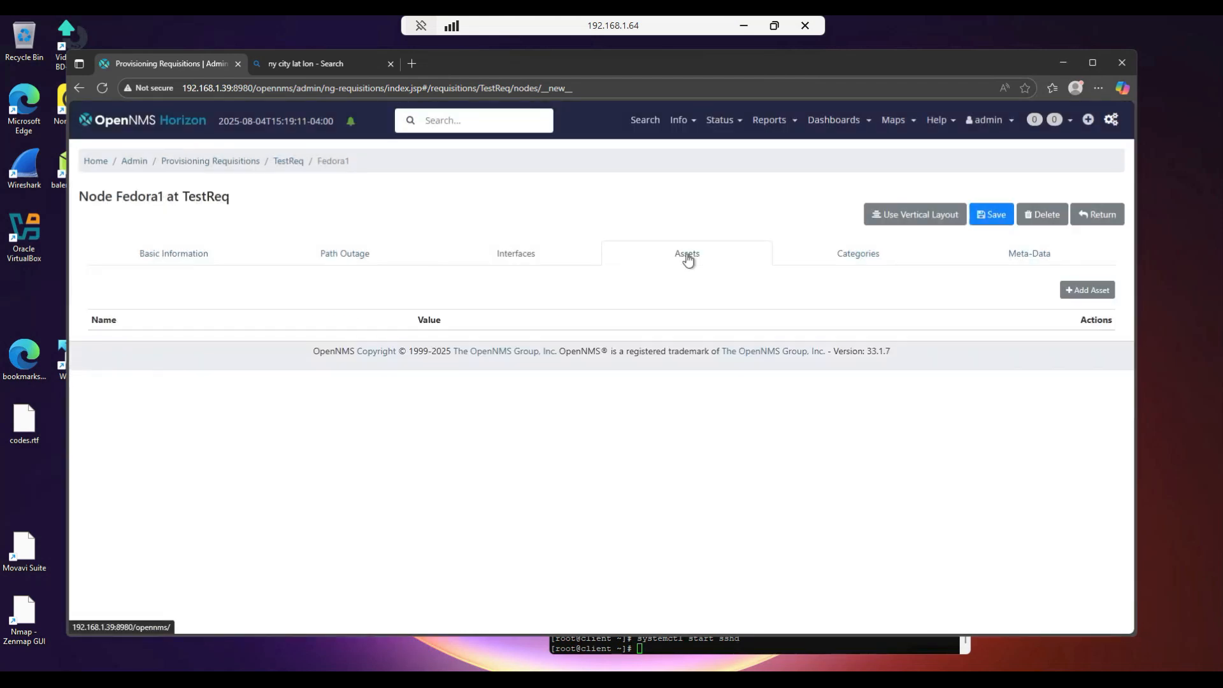
click(1091, 291)
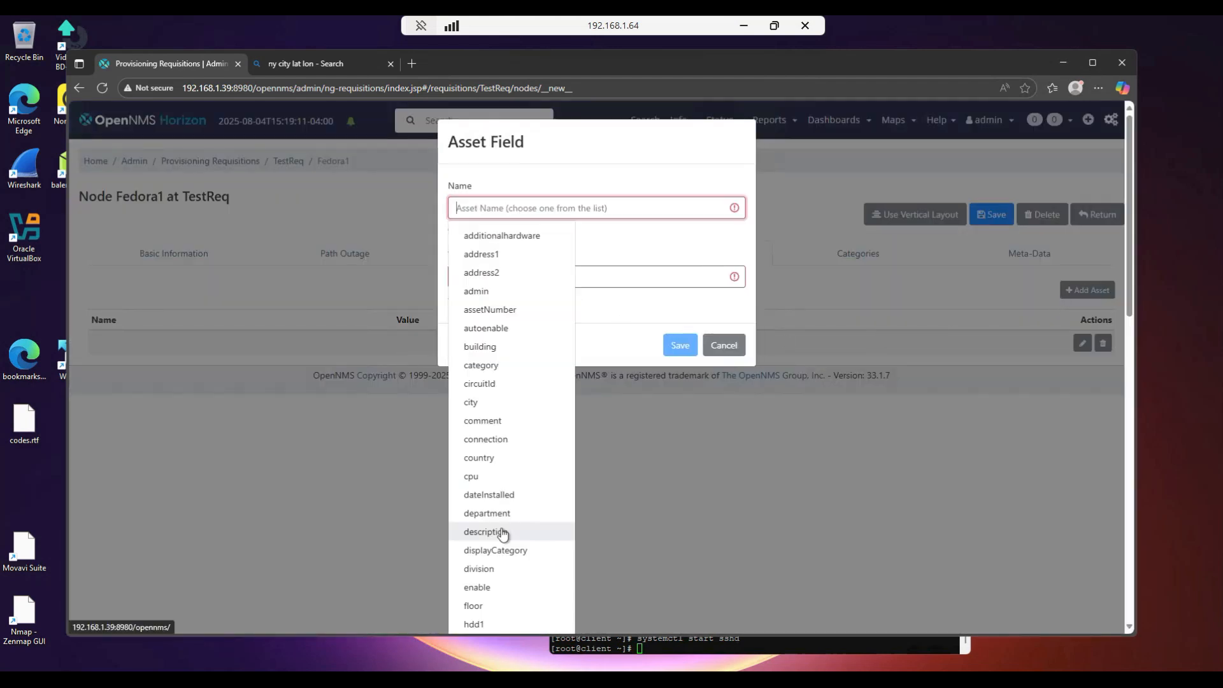
click(502, 533)
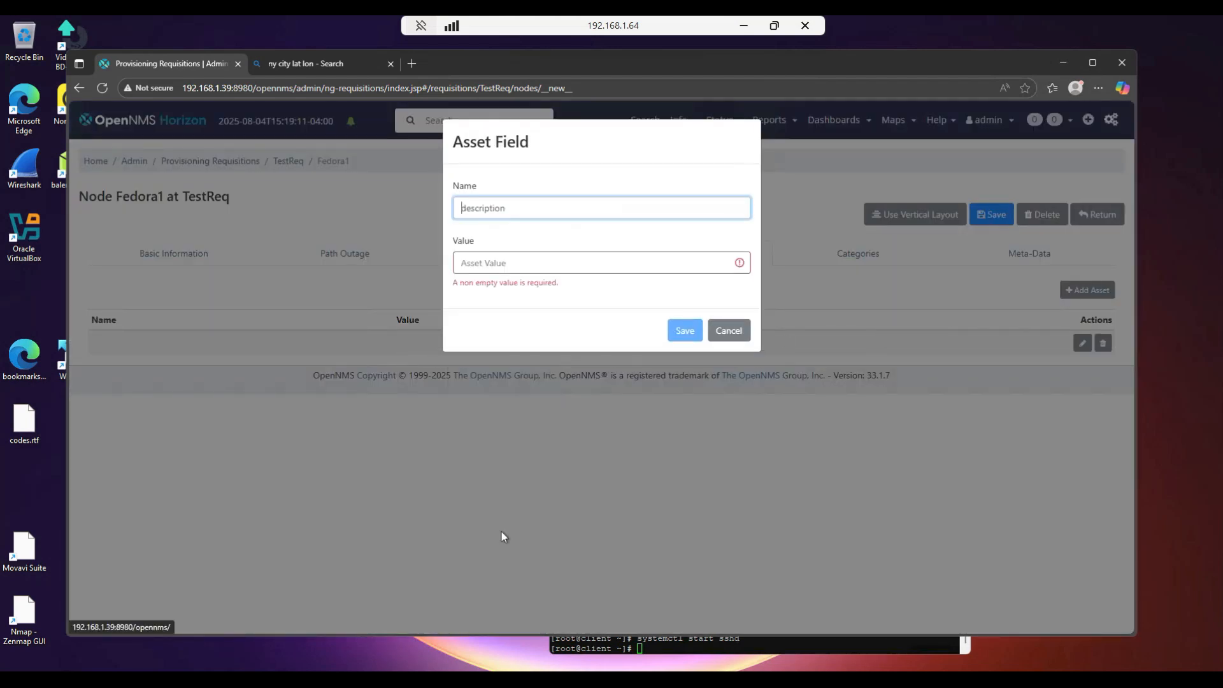
click(539, 262)
text(Fedora Linux Server at New York Da)
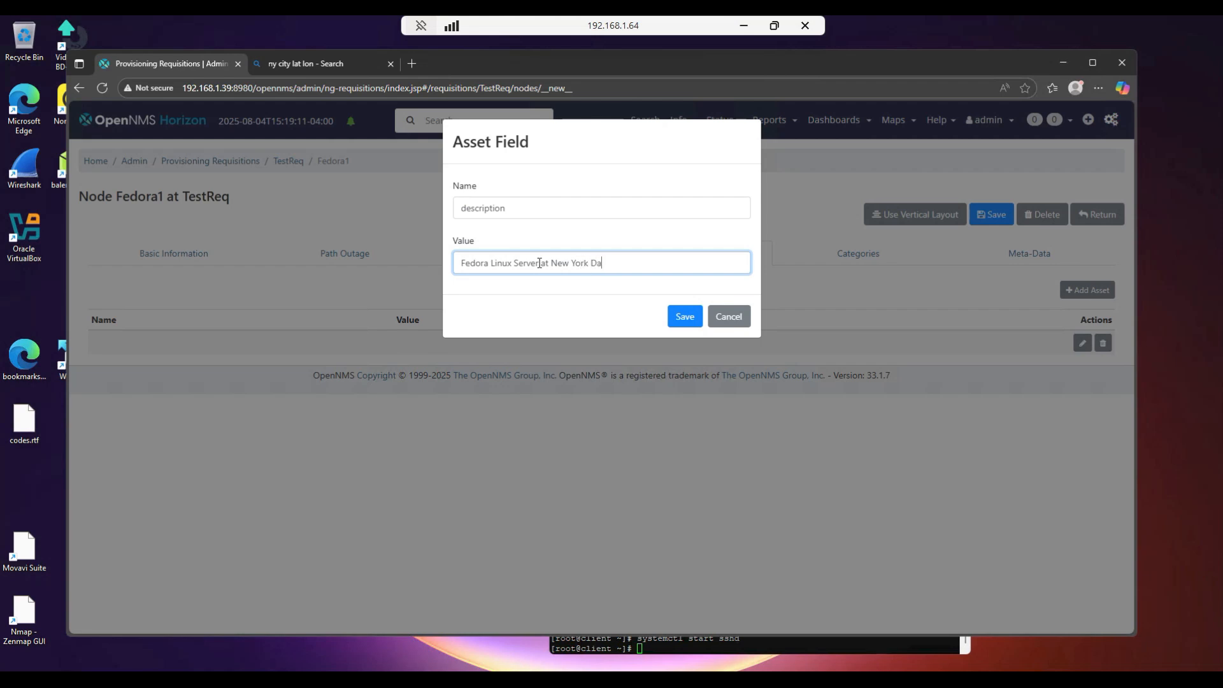
text(ta Center)
click(683, 316)
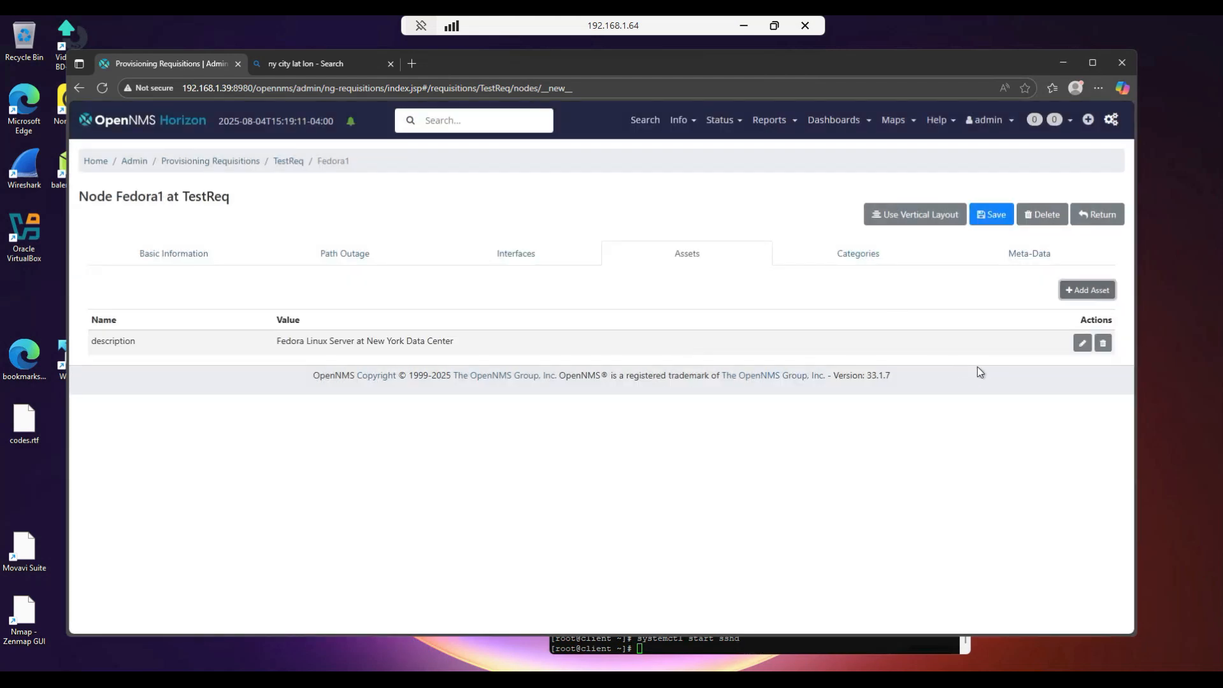
click(1082, 344)
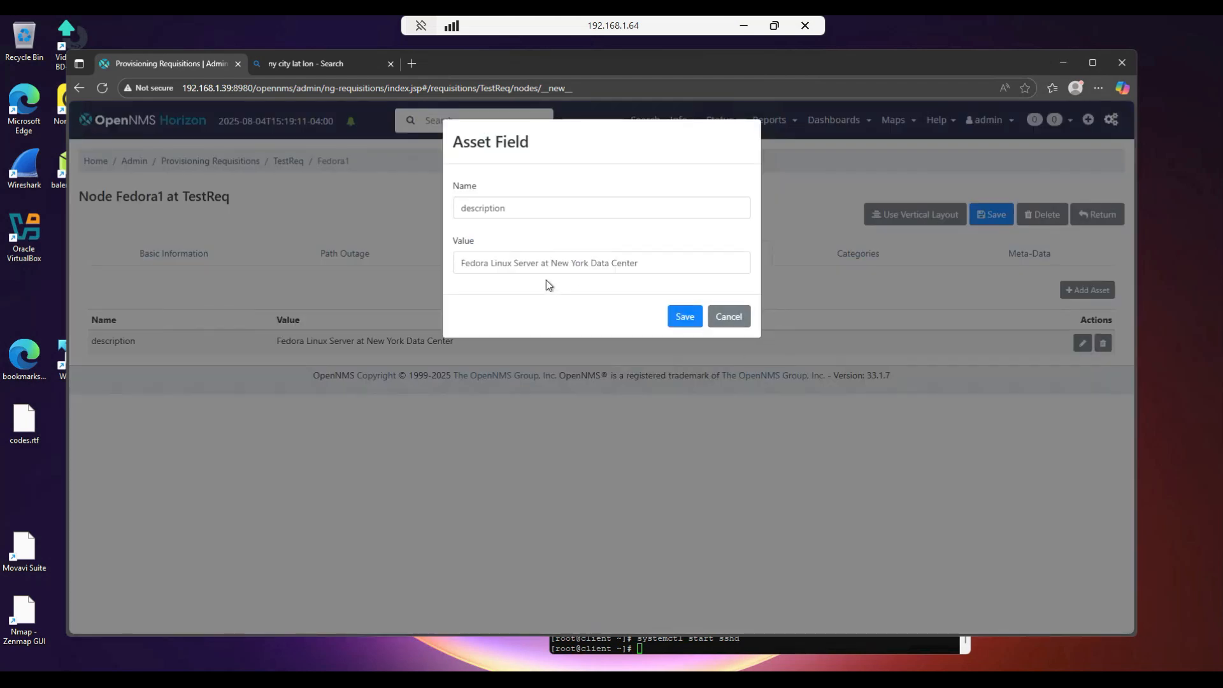
click(729, 316)
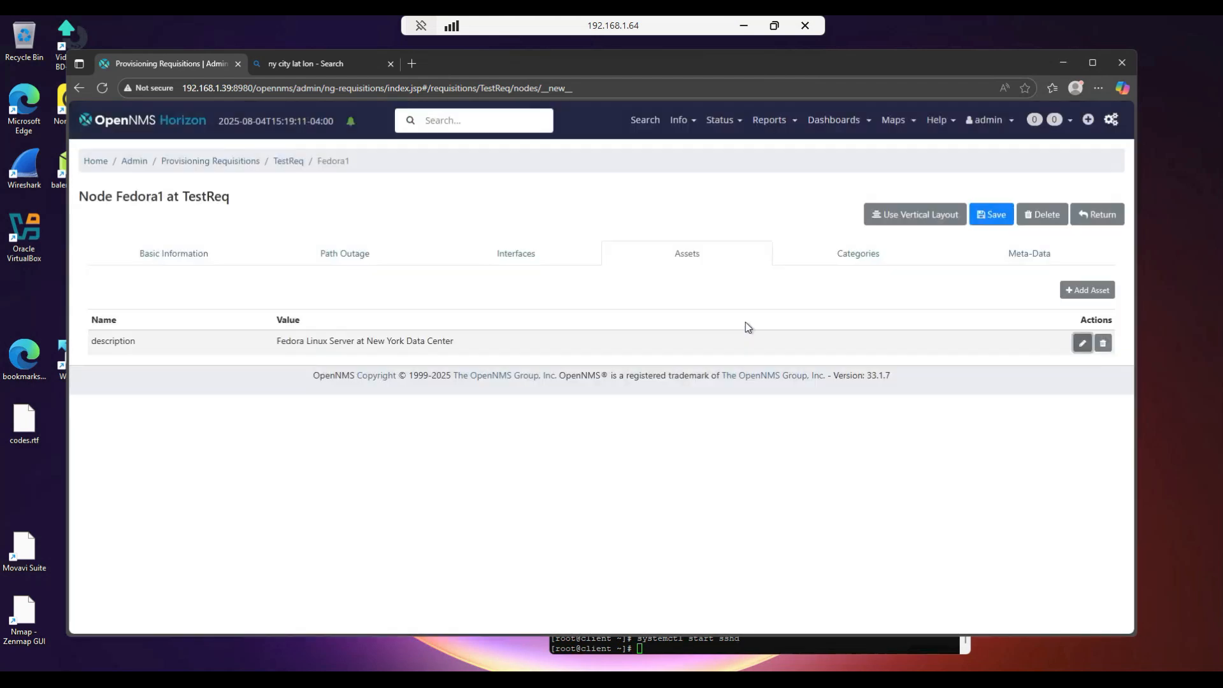
- Add a latitude asset to the Fedora1 node with the value 40.71427, copied from the New York City search results
click(1091, 291)
text(latitude)
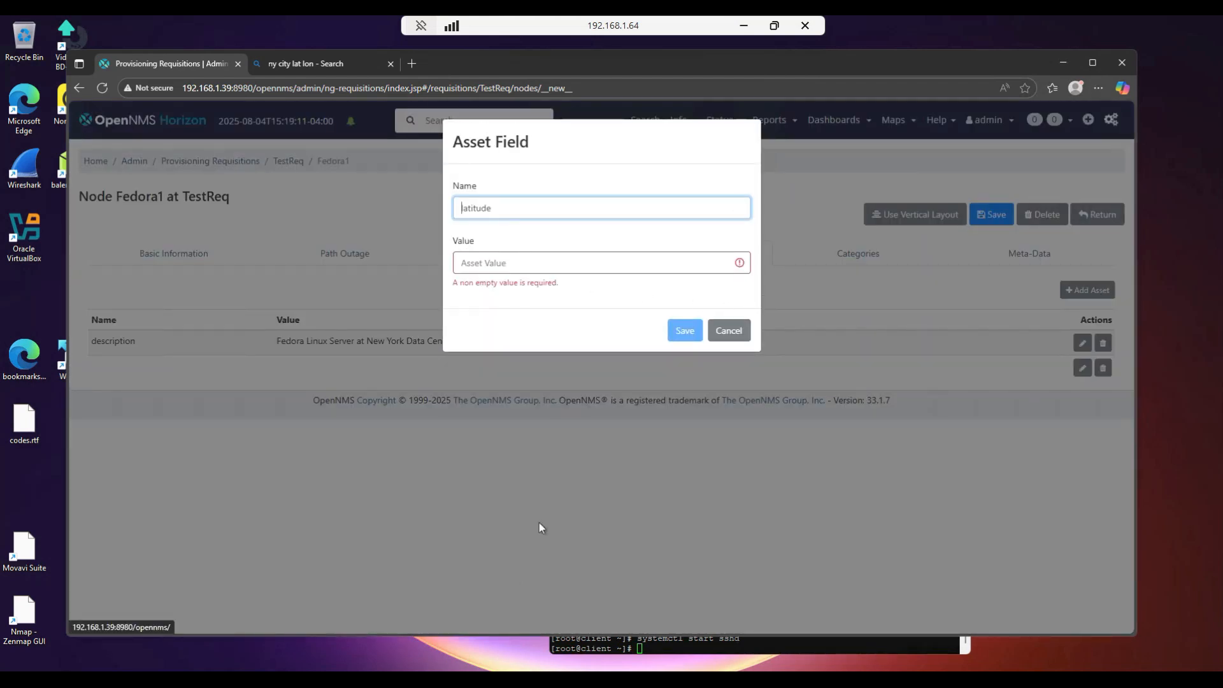
click(513, 261)
click(306, 63)
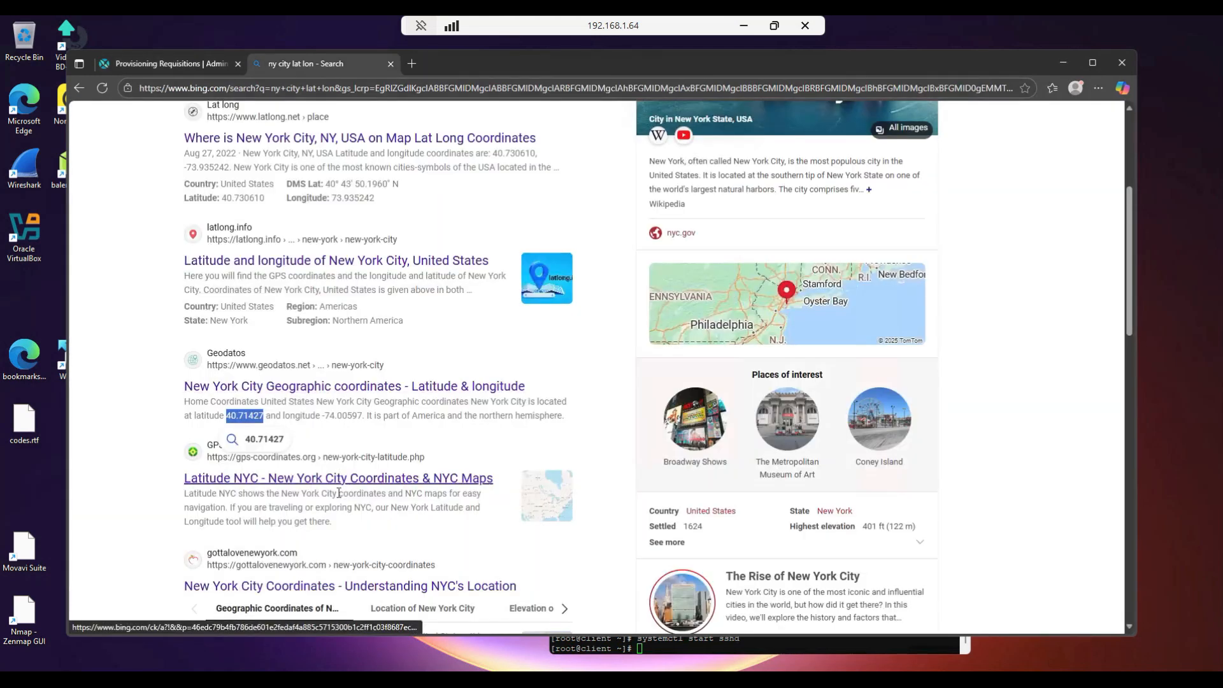
right_click(254, 423)
click(293, 433)
click(167, 65)
right_click(521, 261)
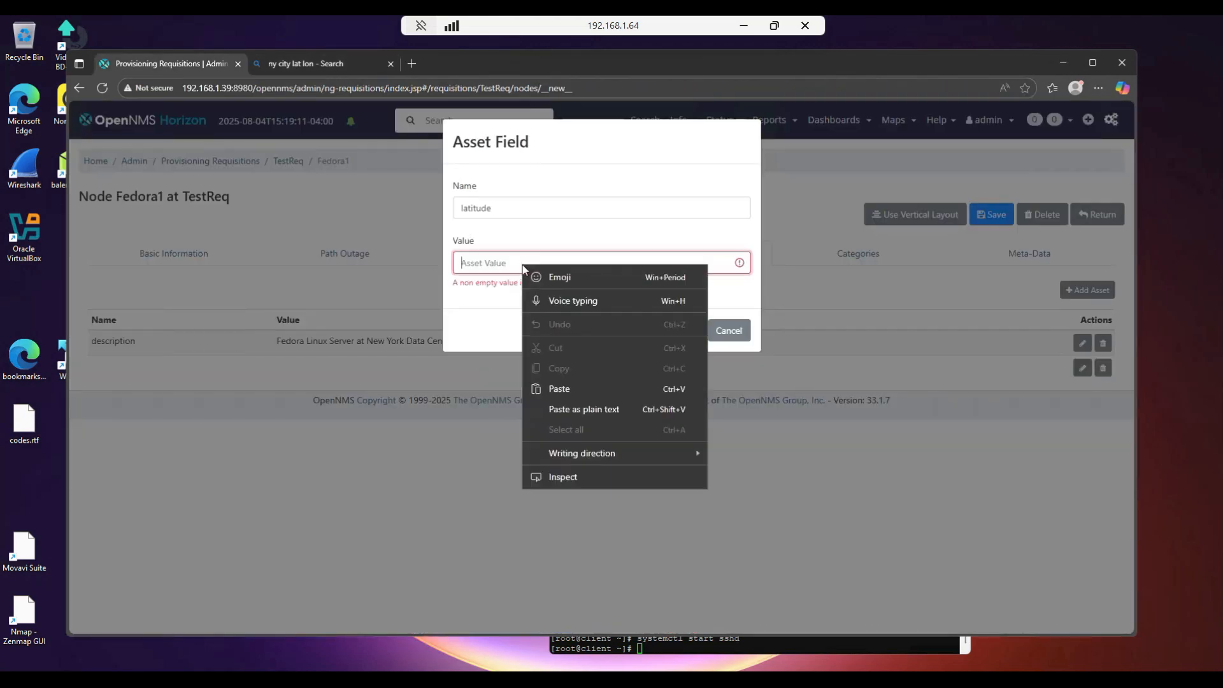
click(549, 388)
click(672, 322)
- Start a longitude asset for the node and bring up the New York City coordinates search results
click(1087, 290)
click(503, 209)
scroll(509, 239, down, 6)
click(526, 395)
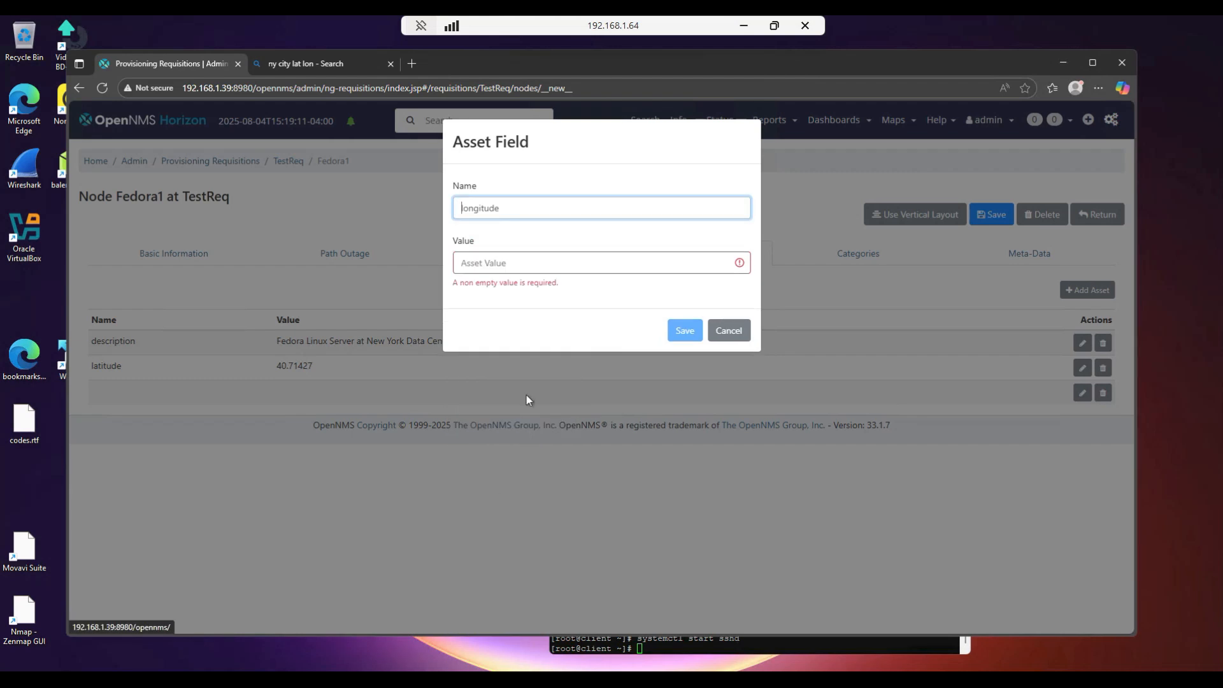
click(531, 263)
click(306, 64)
drag(323, 416, 362, 418)
click(328, 420)
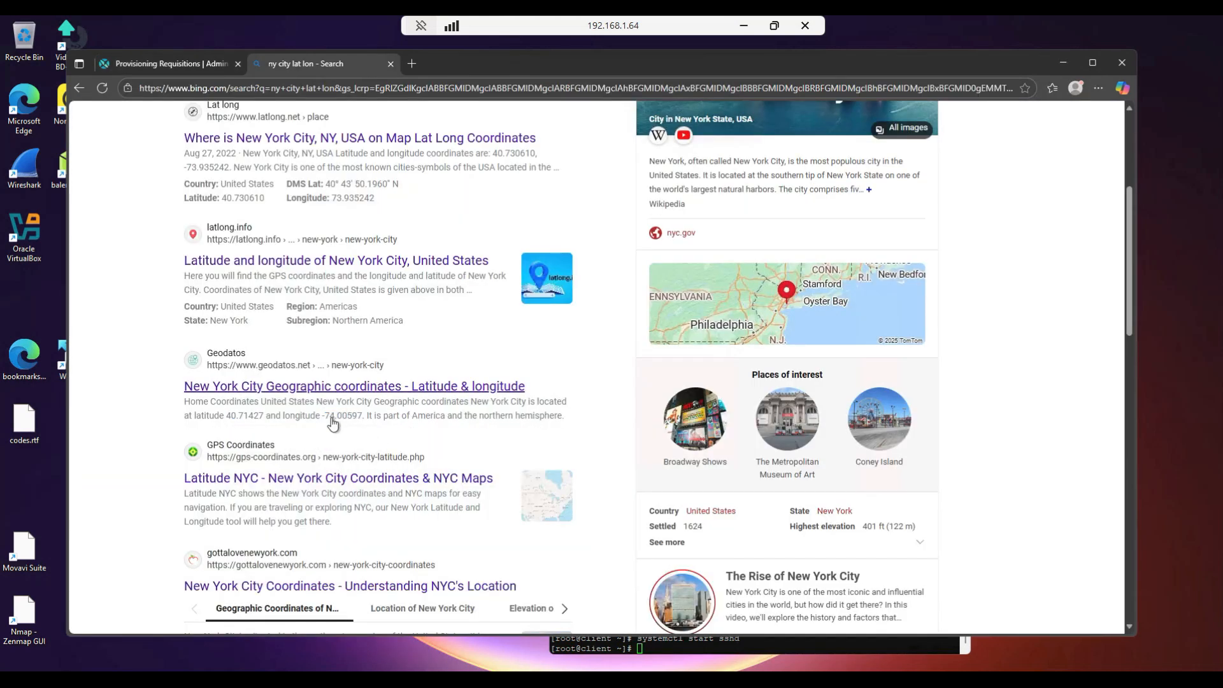
text(4444444)
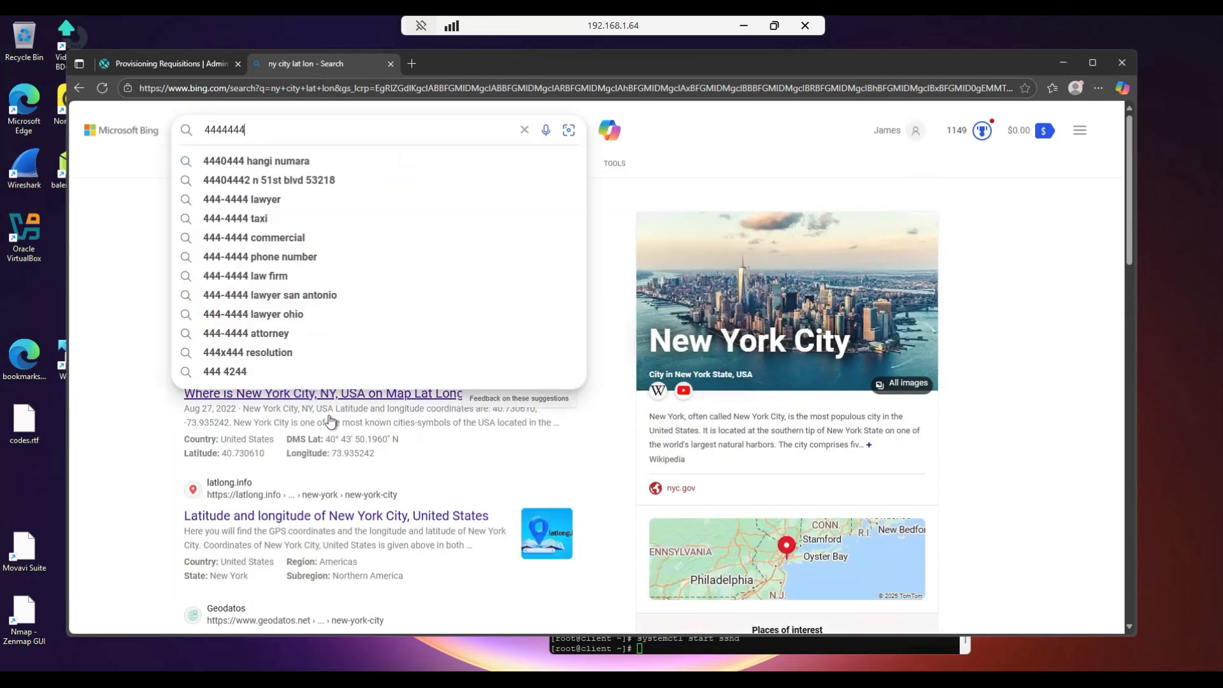
click(133, 416)
scroll(133, 416, down, 3)
- Copy the longitude -74.00597 from the Geodatos search result into the longitude asset's value and save the asset
drag(320, 482, 334, 482)
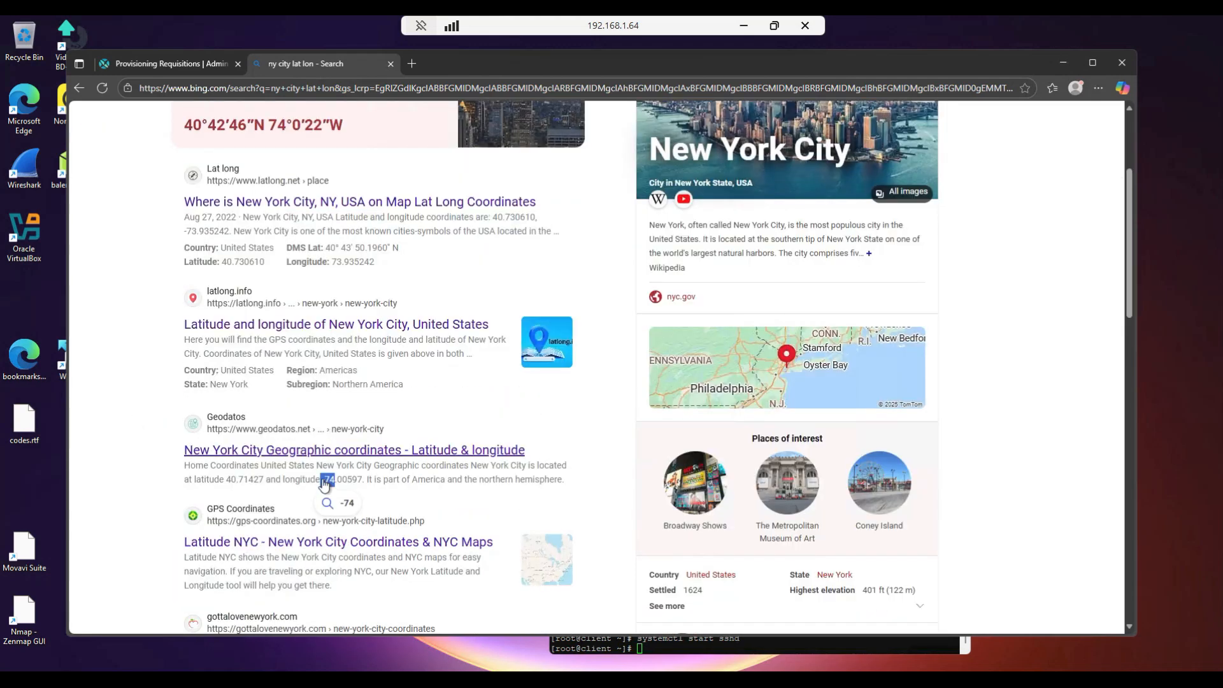
right_click(361, 485)
click(396, 278)
click(193, 59)
click(580, 262)
right_click(580, 263)
click(614, 388)
click(685, 317)
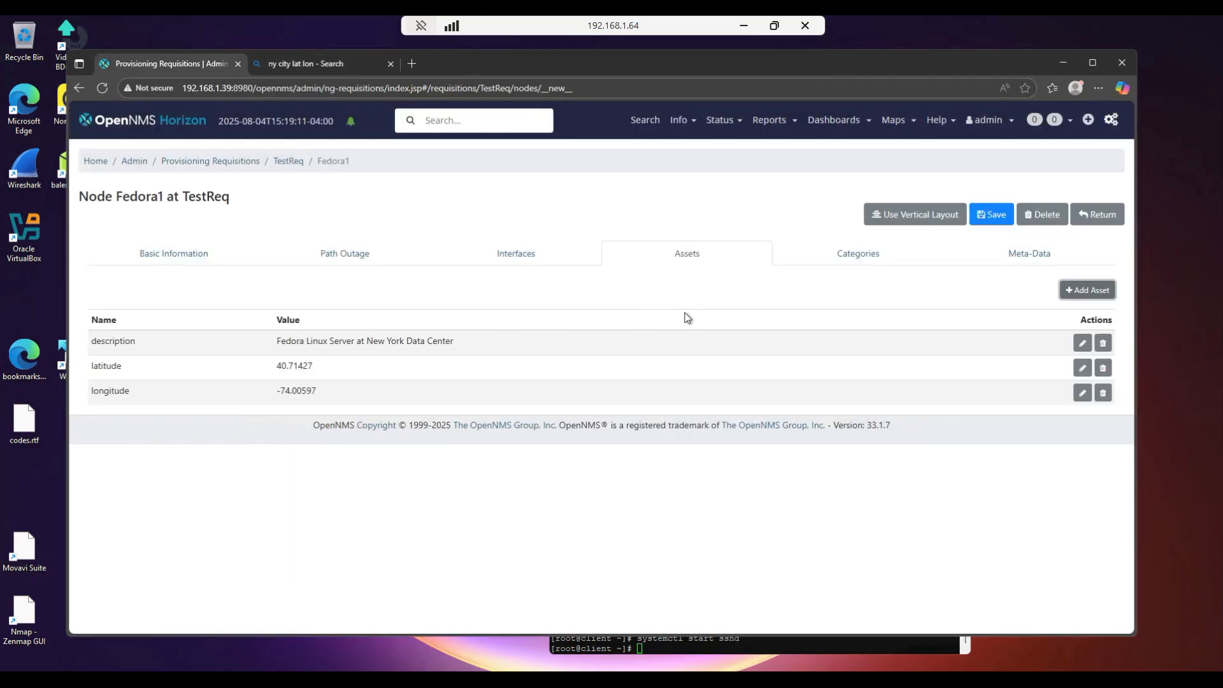
- Add a category named "Linux Servers" to the Fedora1 node
click(862, 255)
click(1092, 292)
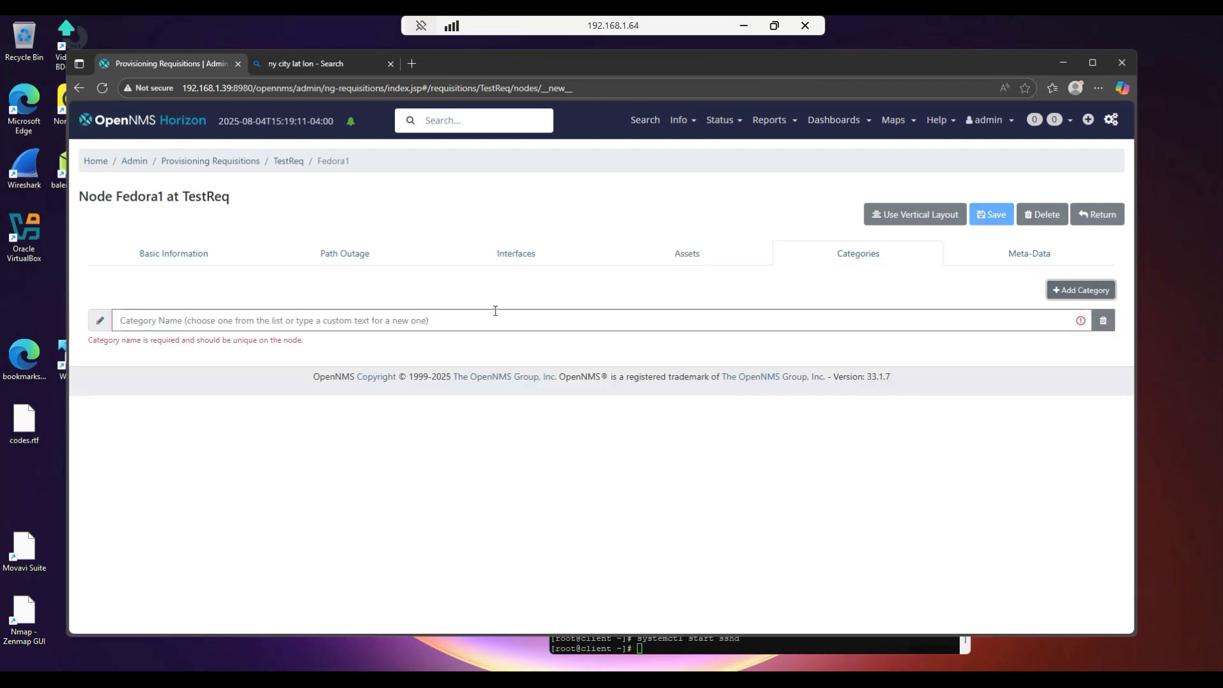
click(117, 320)
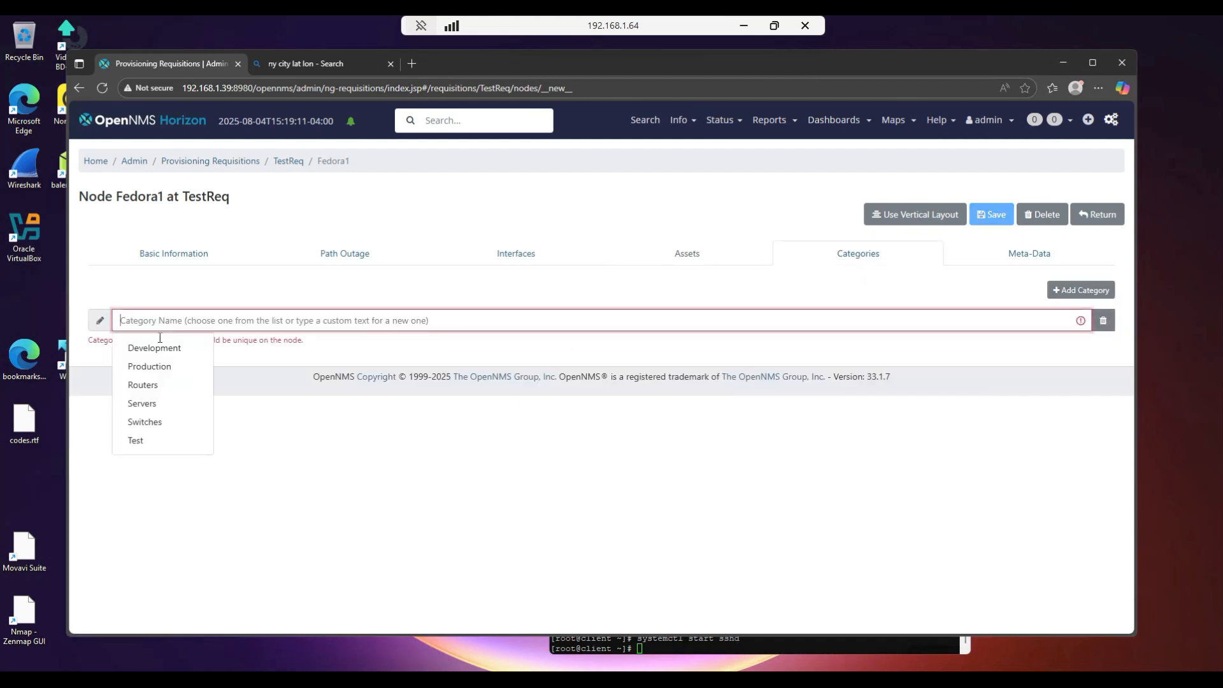
click(140, 405)
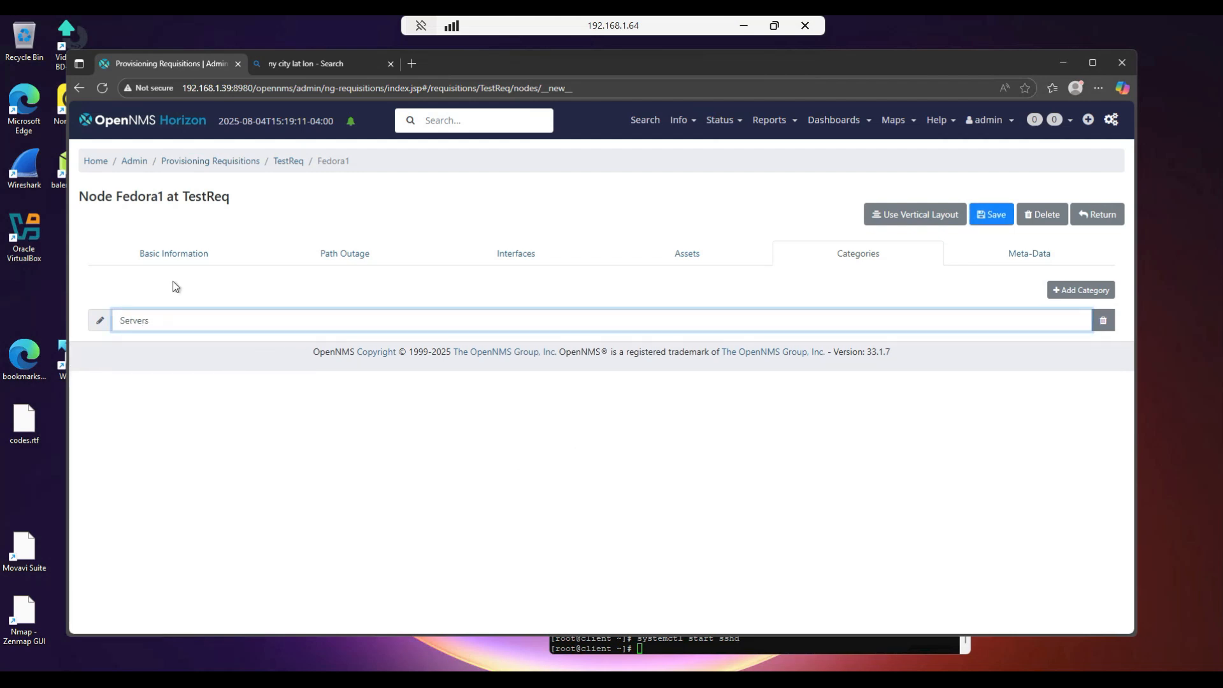
text(Linux)
click(174, 403)
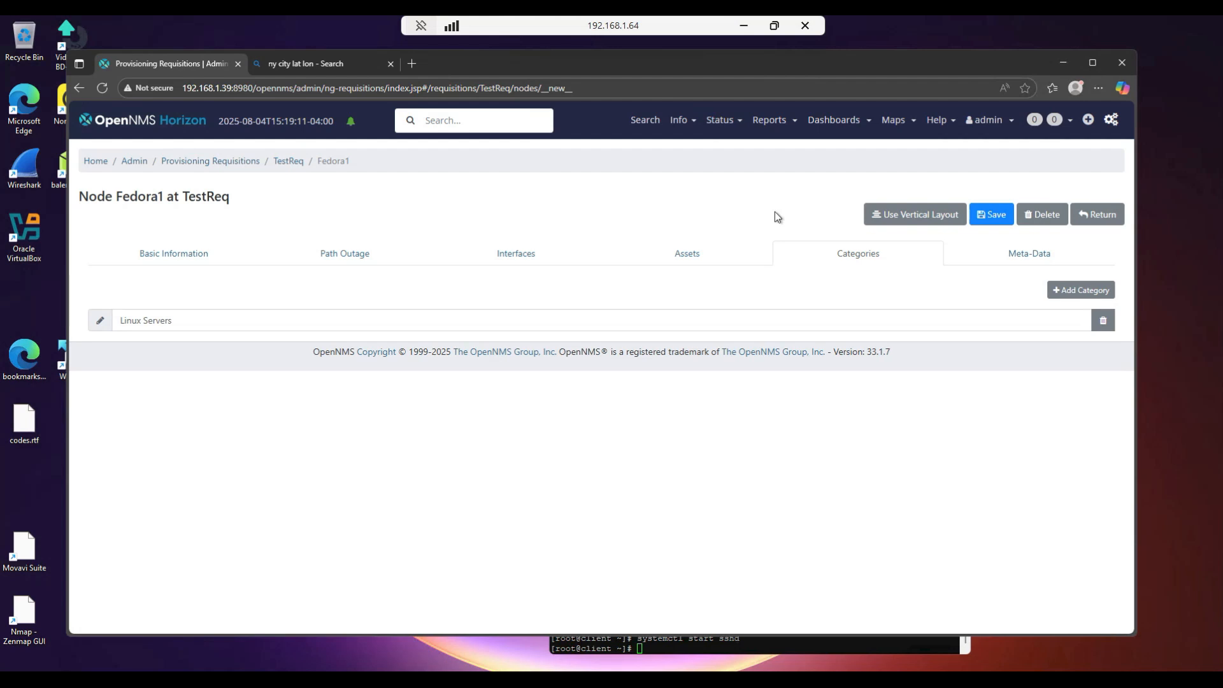
- Save the Fedora1 node and synchronize the TestReq requisition with the option to scan all nodes
click(988, 217)
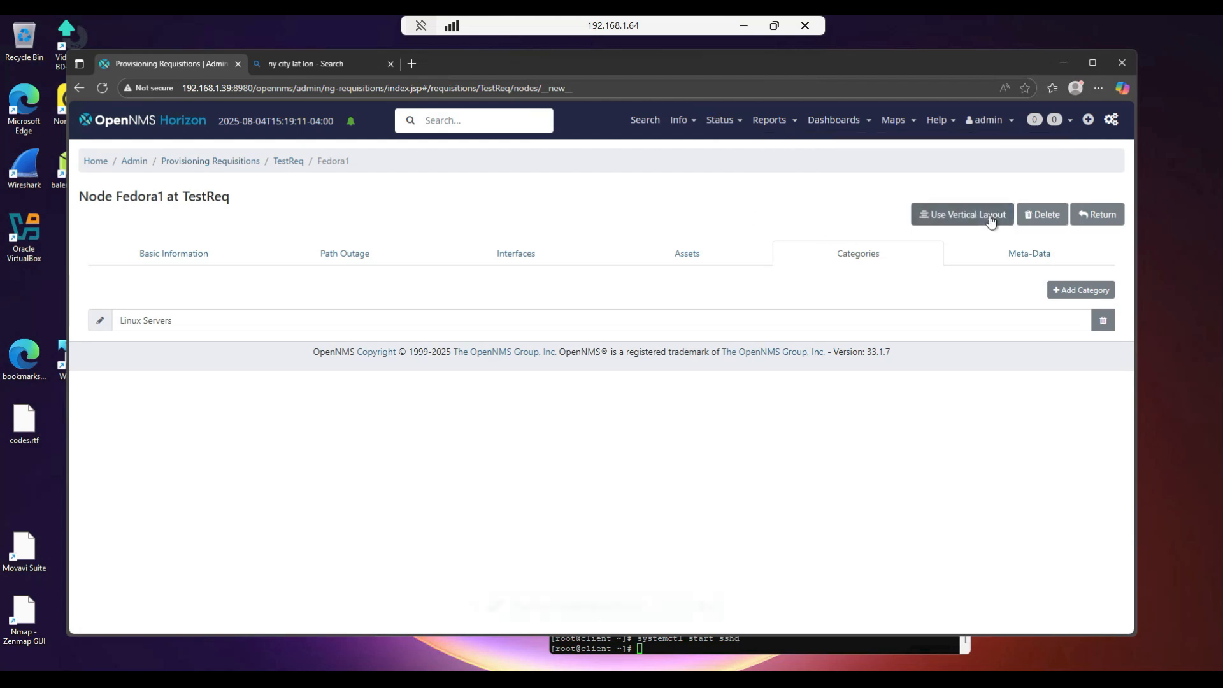
click(1091, 217)
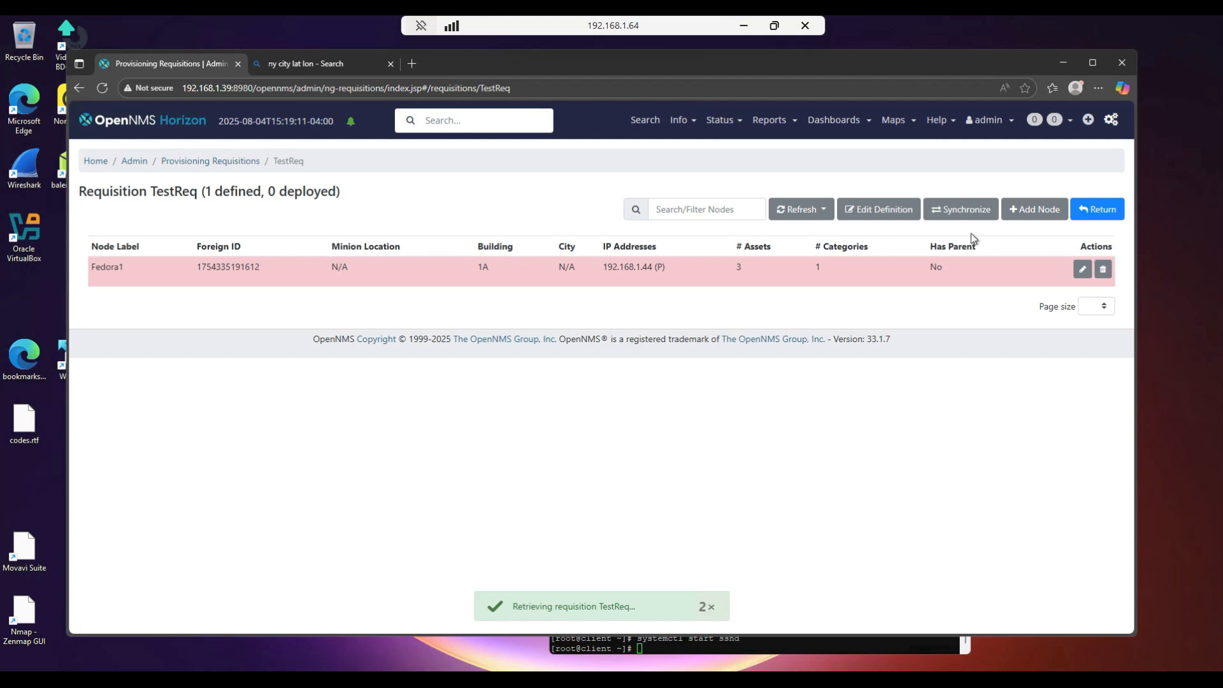
click(960, 217)
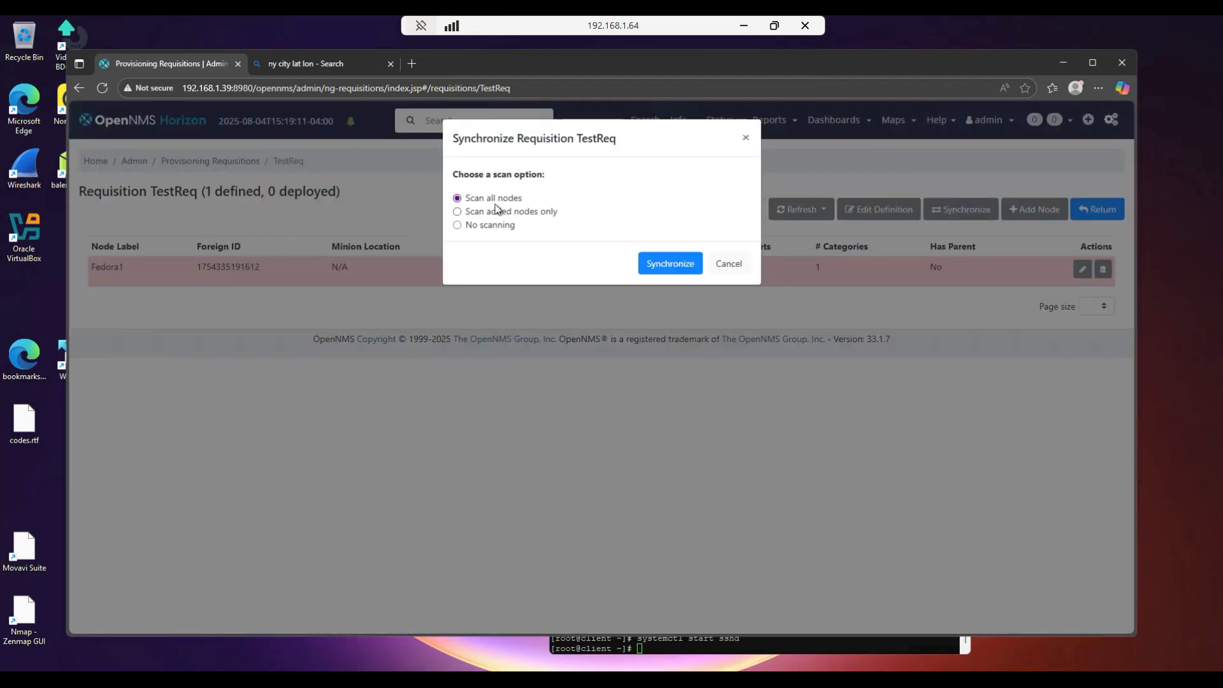
click(671, 264)
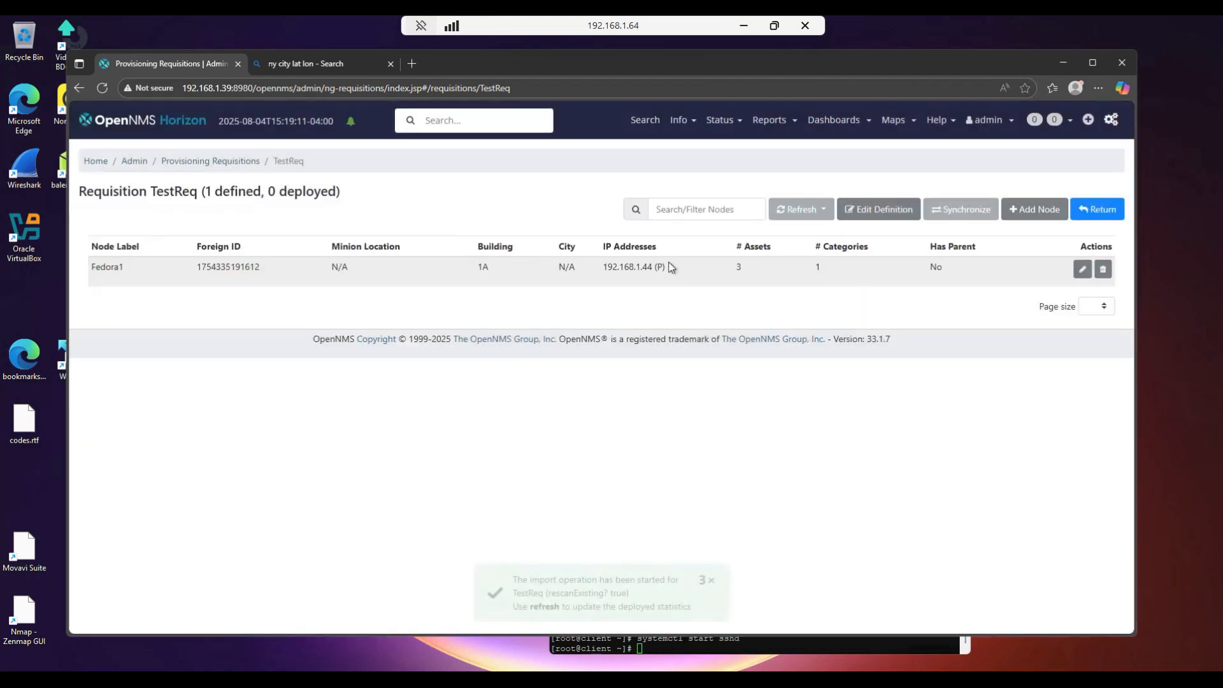
click(799, 209)
click(809, 260)
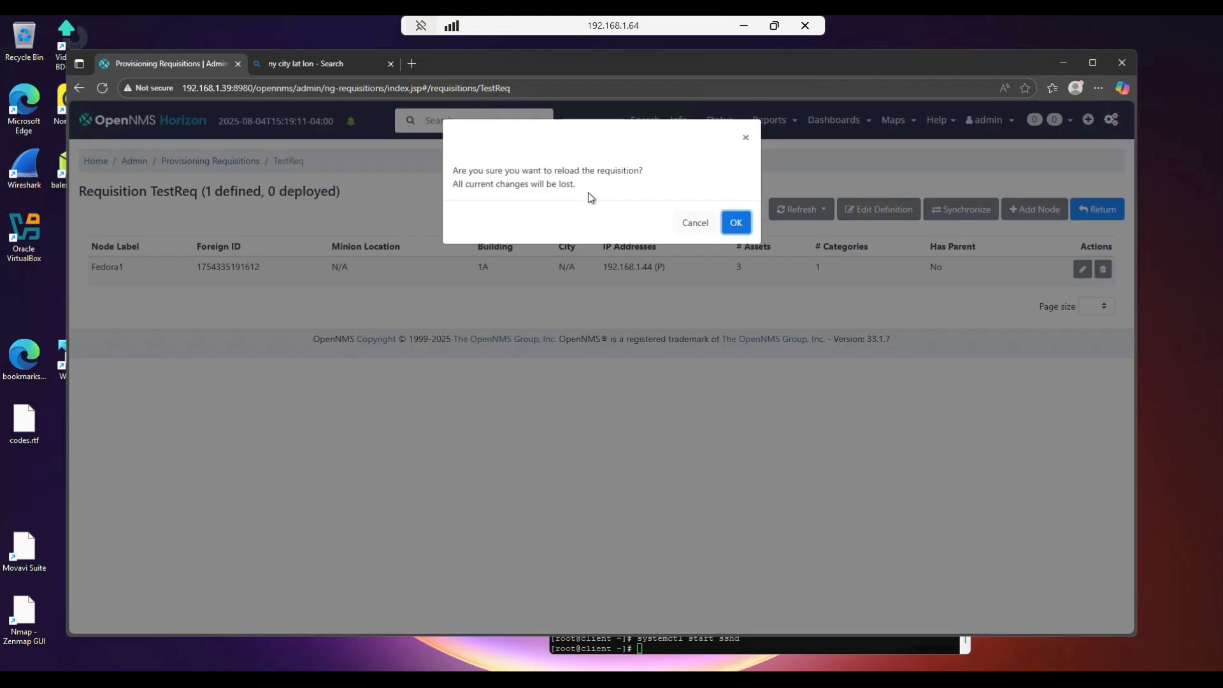
click(694, 224)
- Refresh the deployed statistics of TestReq and reload the requisition from the server
click(801, 209)
click(805, 234)
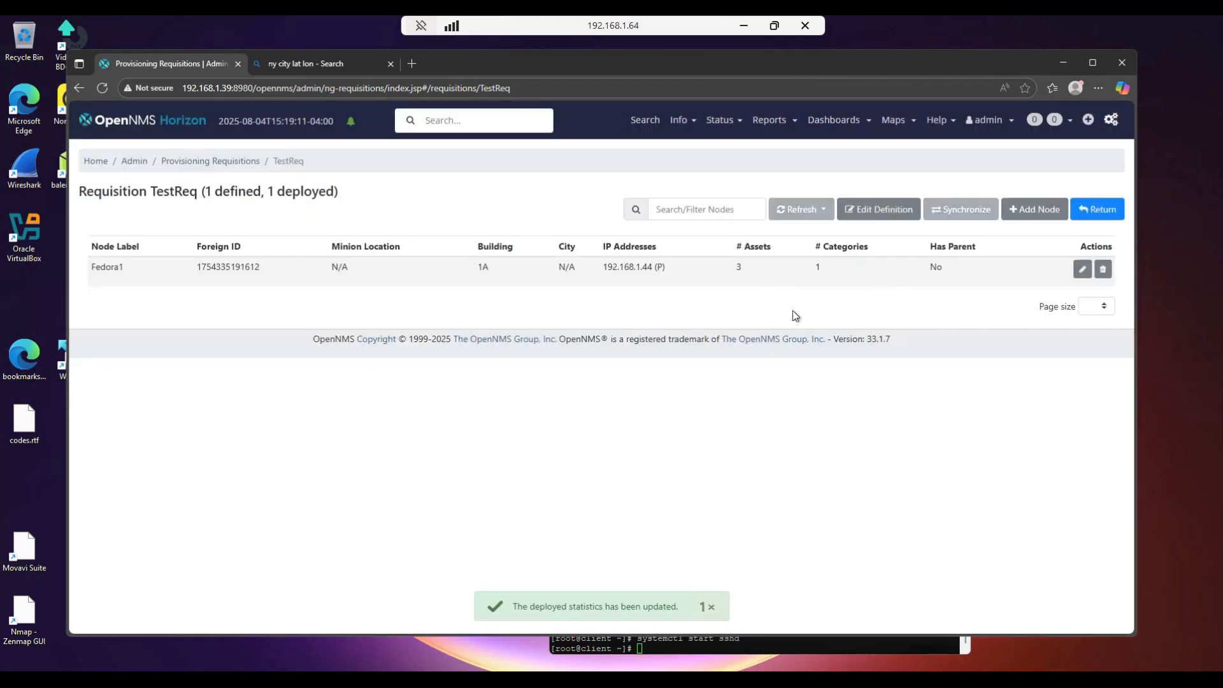
click(802, 216)
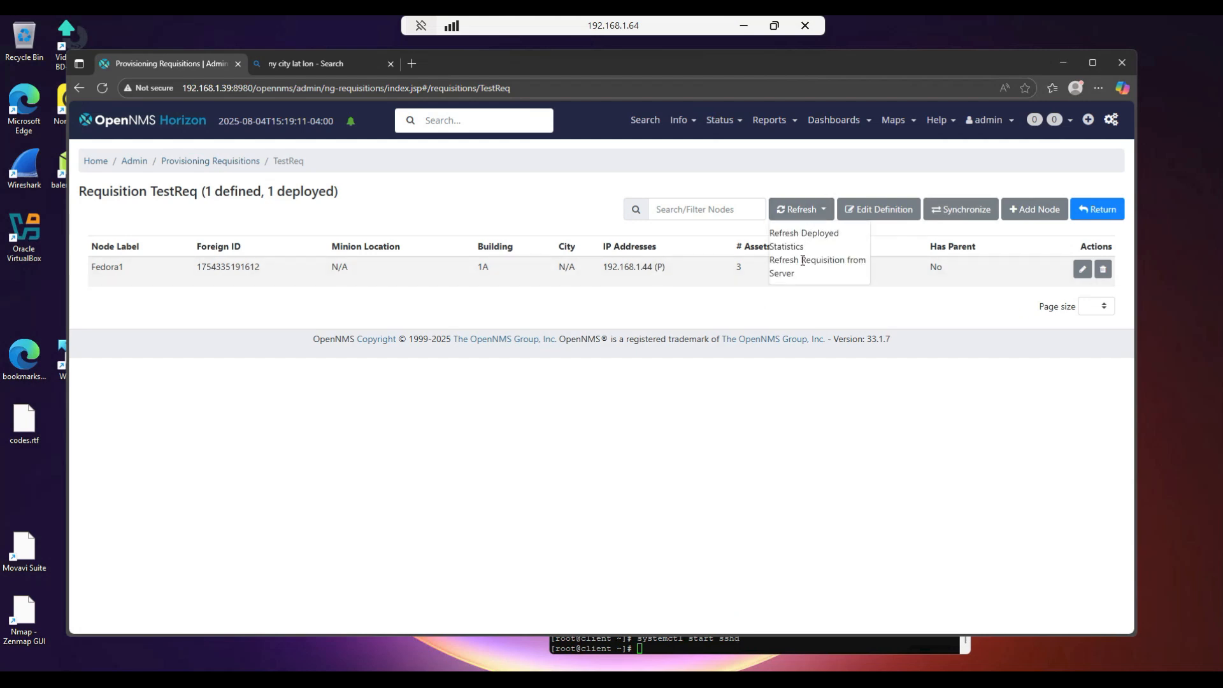
click(802, 261)
click(735, 221)
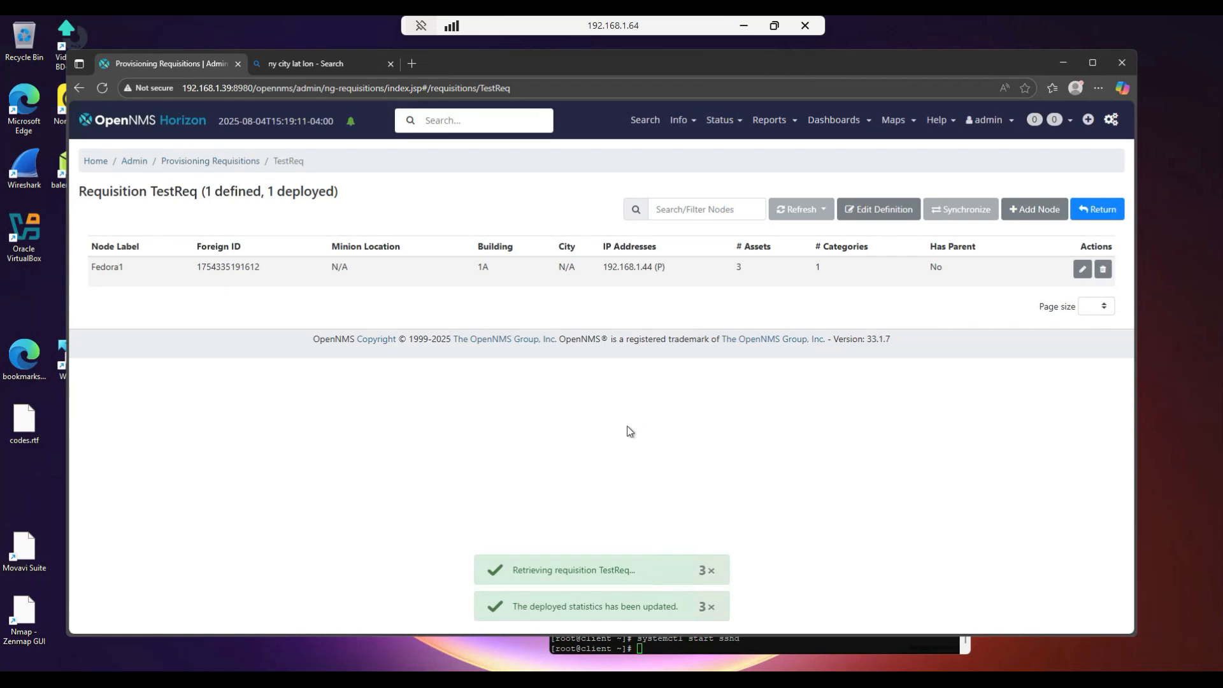
- Open the Fedora1 node's detail page from the home page's list of nodes with normal outage status
click(96, 161)
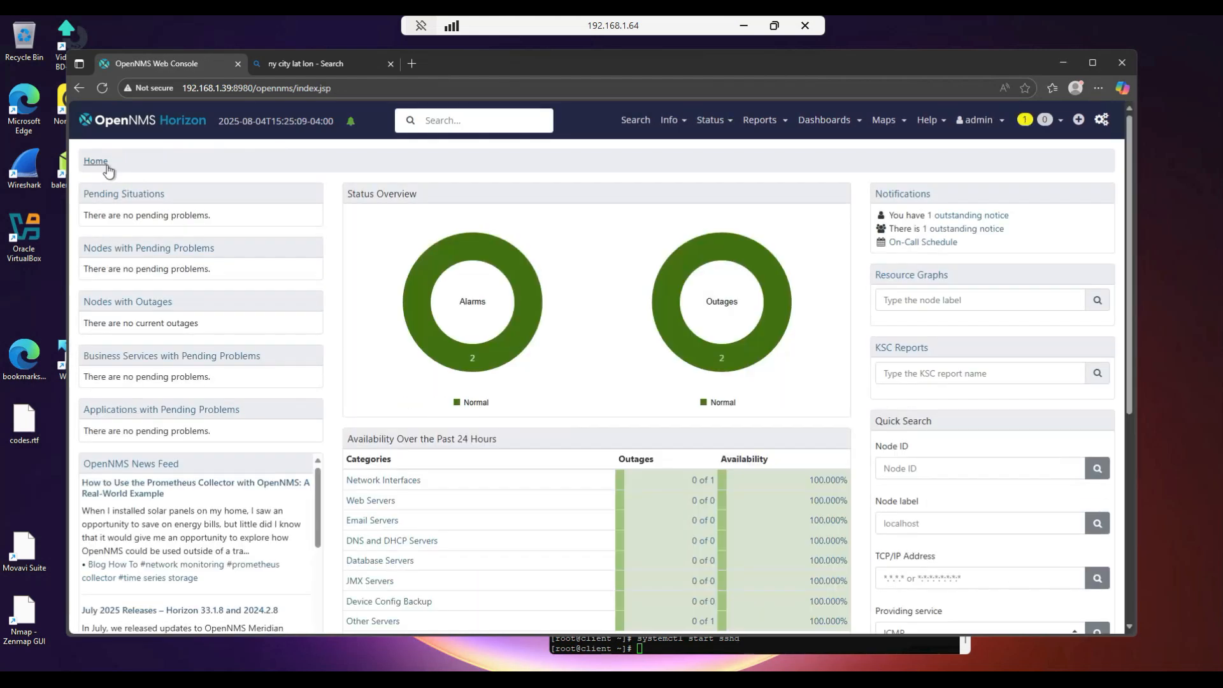
click(722, 361)
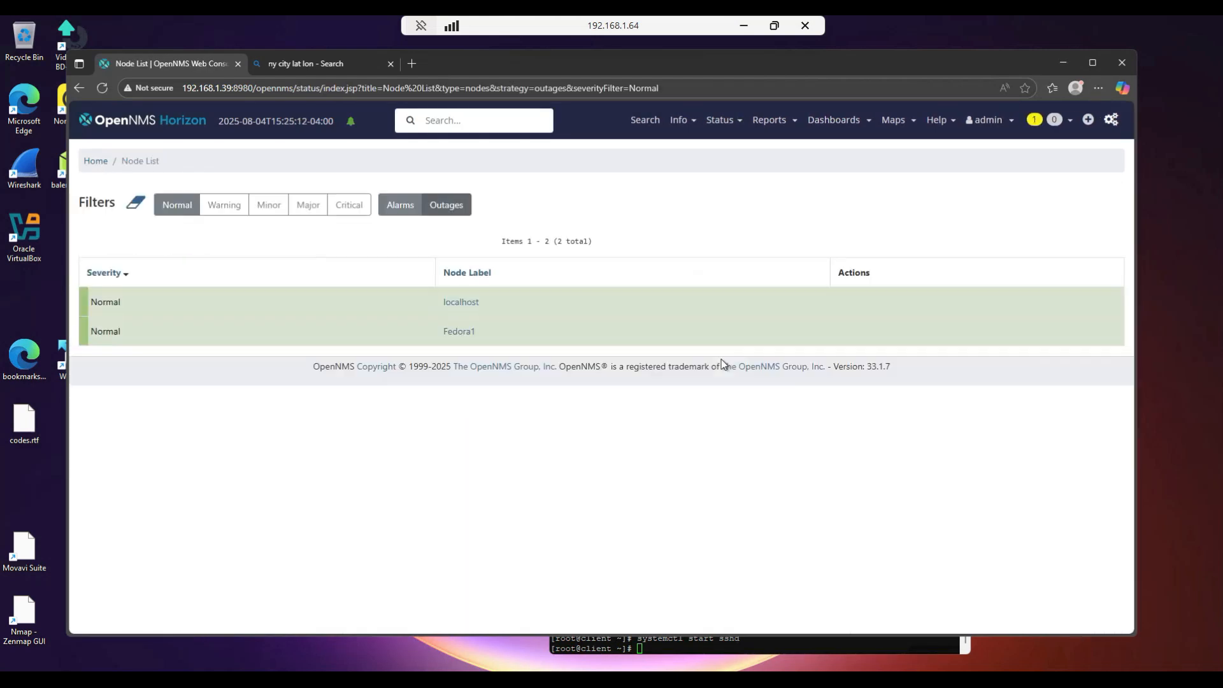
click(459, 331)
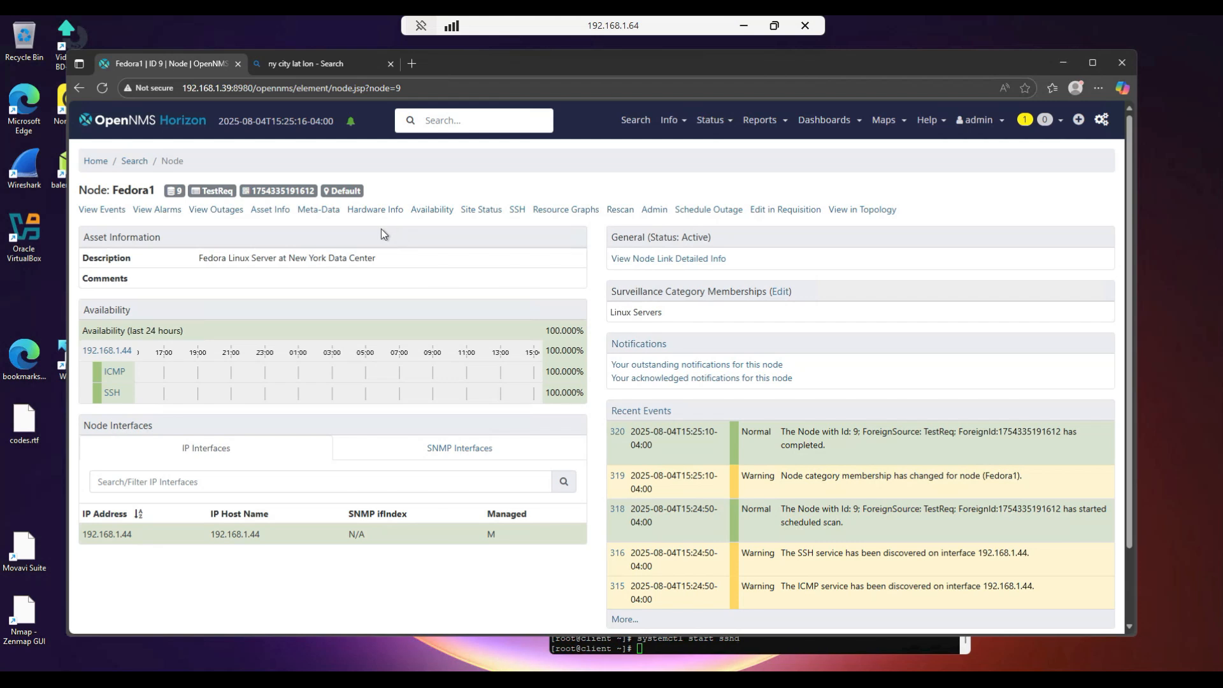
- Examine the Fedora1 asset information for the description, longitude, latitude and building entries
click(273, 212)
click(663, 239)
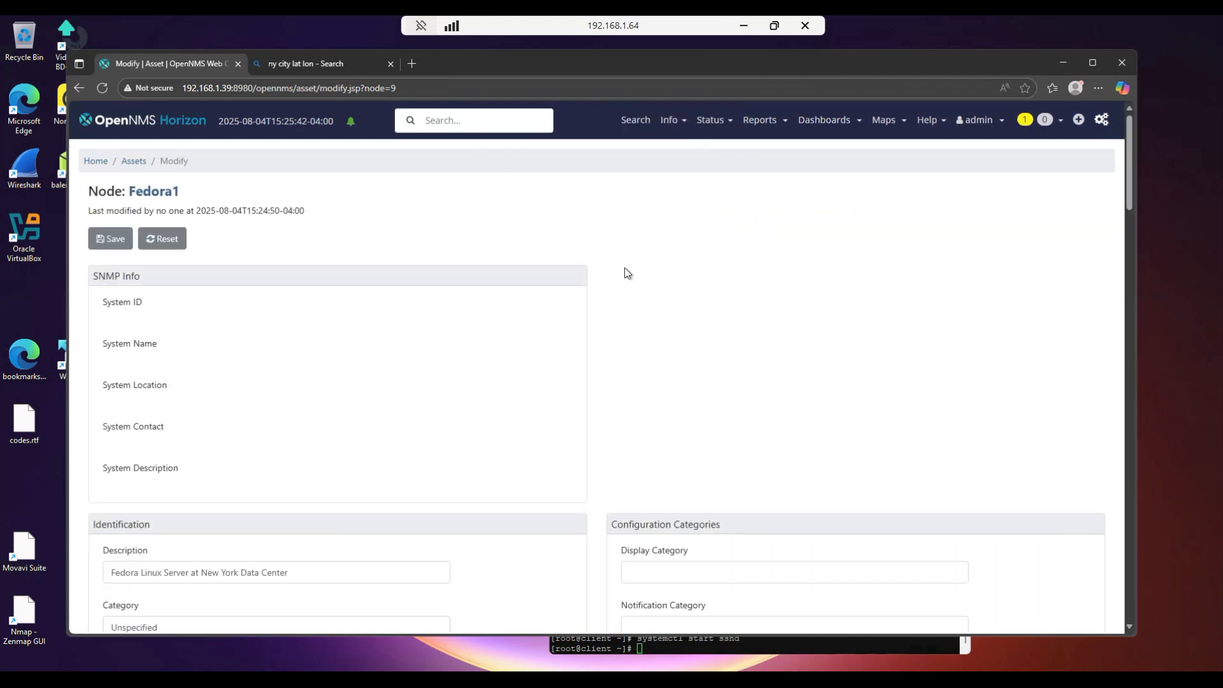
scroll(306, 395, down, 12)
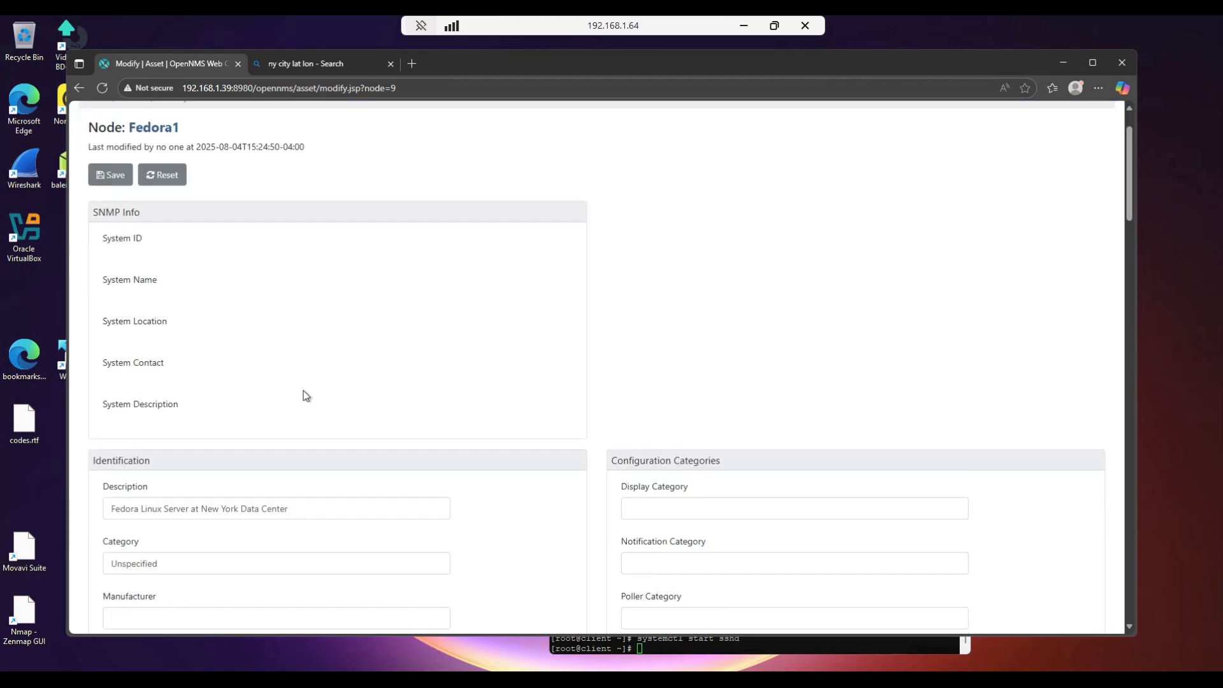
scroll(303, 395, down, 12)
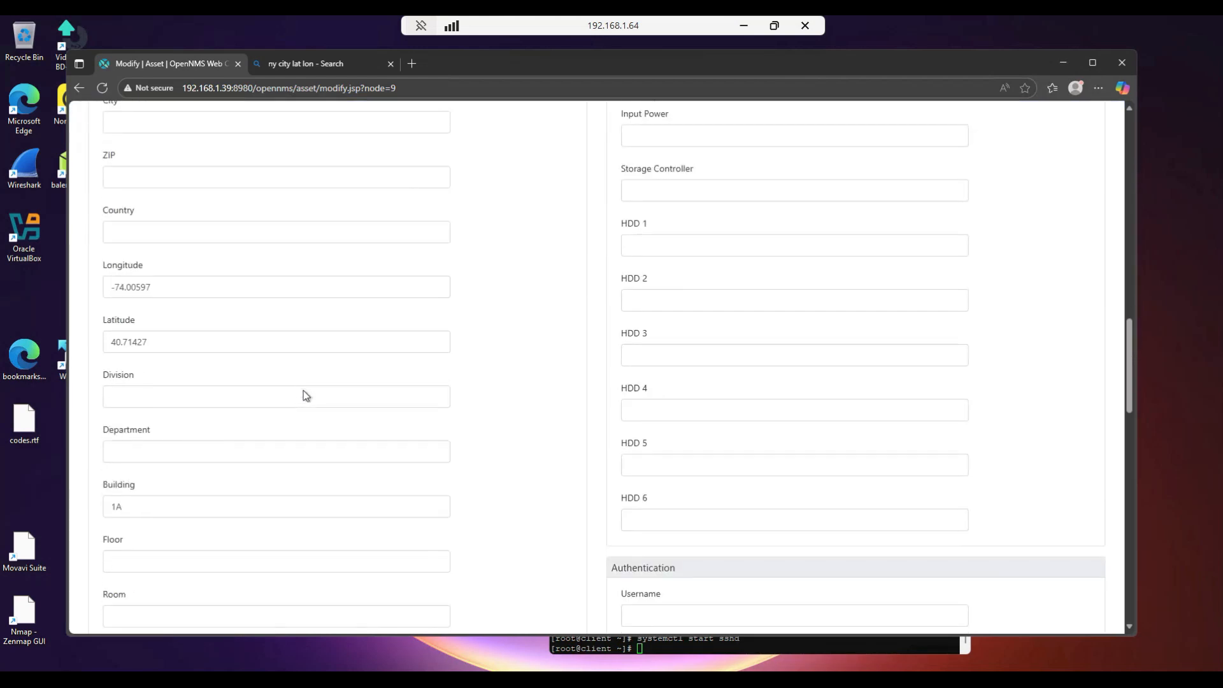
scroll(303, 400, down, 8)
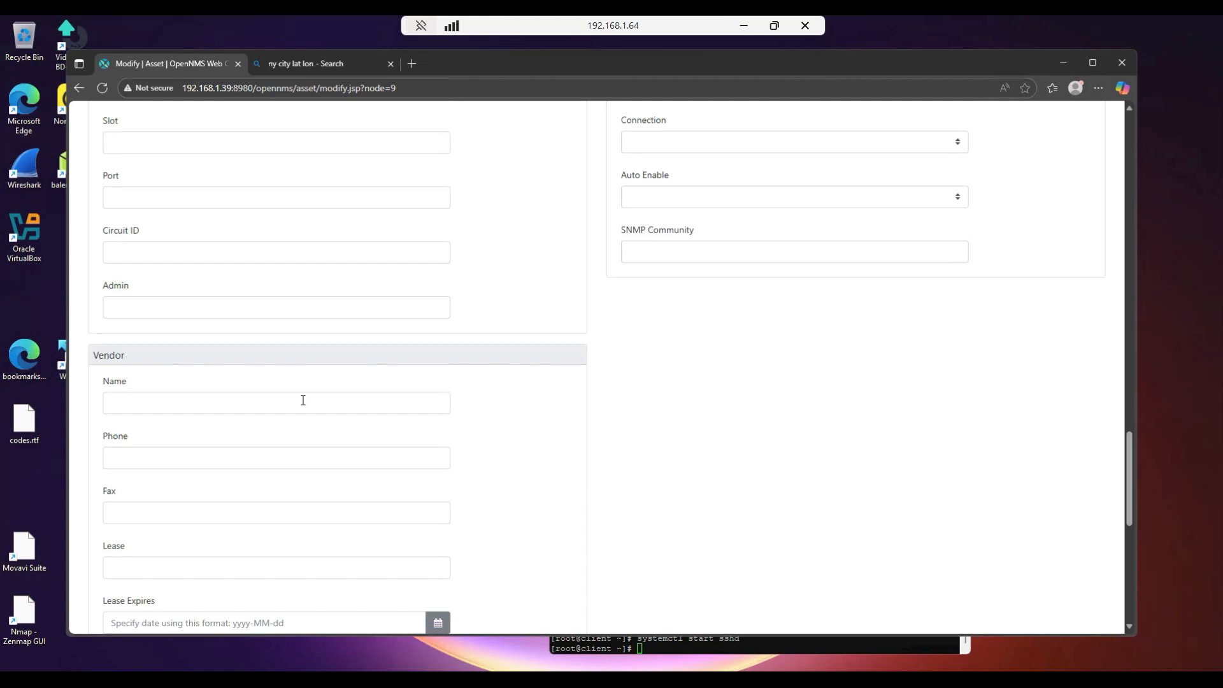
scroll(302, 401, up, 8)
scroll(303, 402, up, 15)
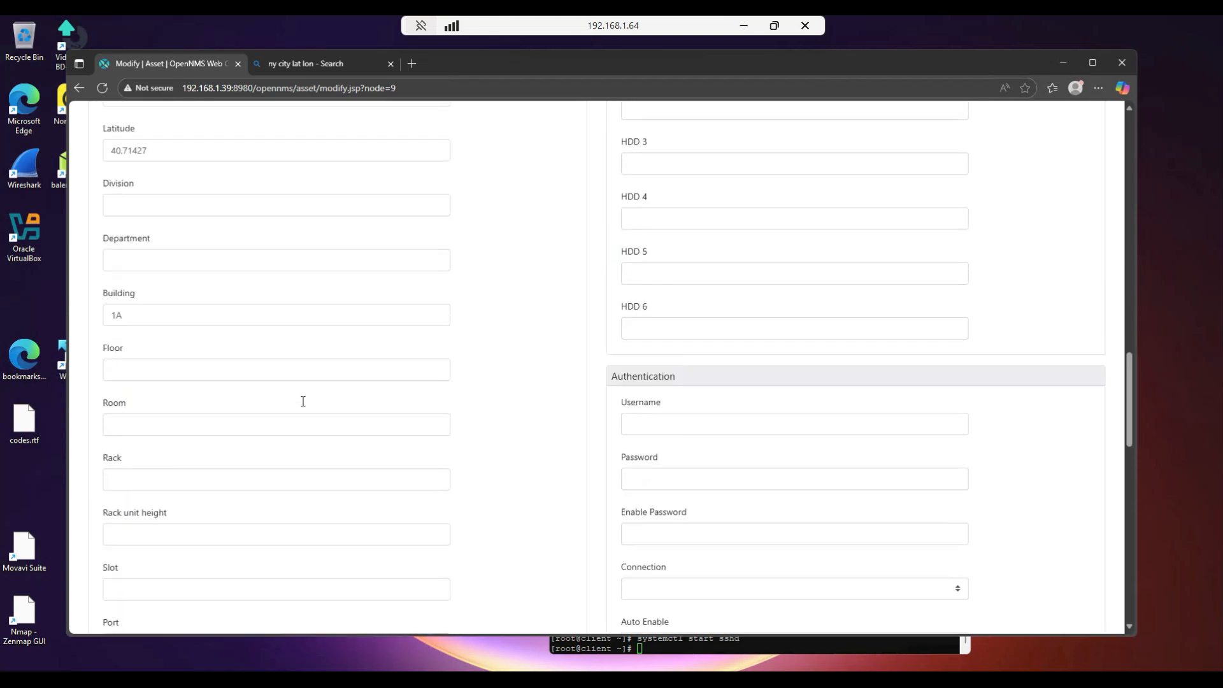
scroll(303, 402, up, 8)
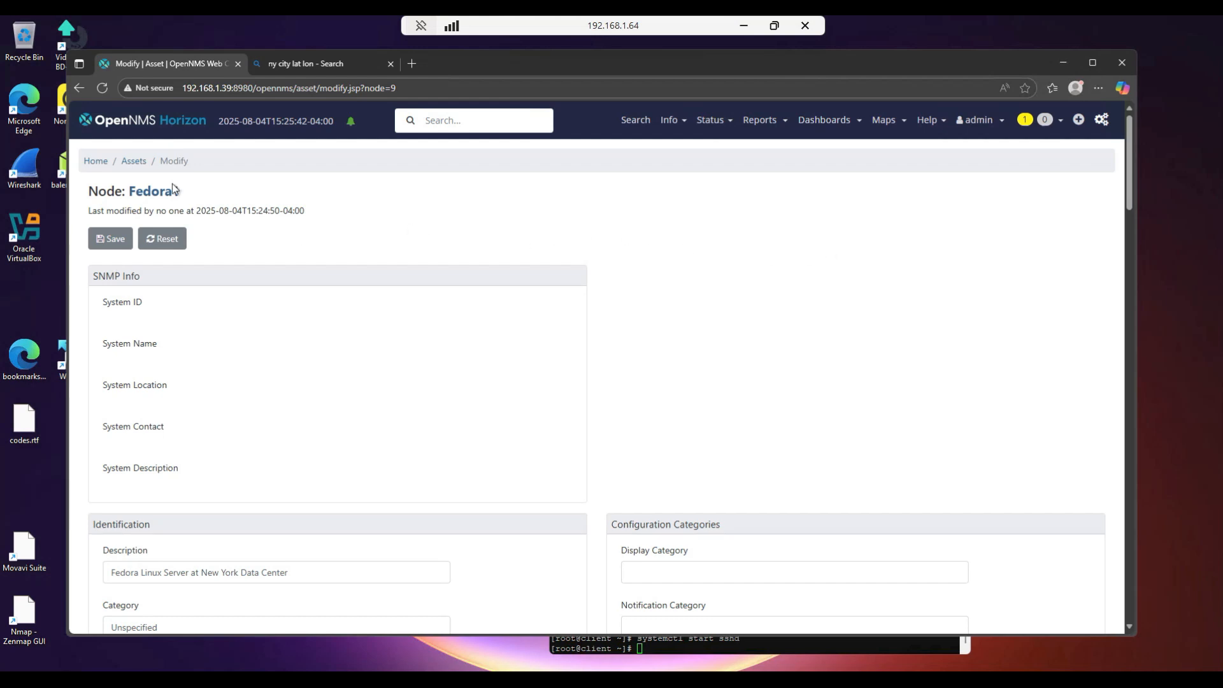
- Acknowledge the outstanding nodeAdded notice for Fedora1 and return to the home page's status overview
click(102, 162)
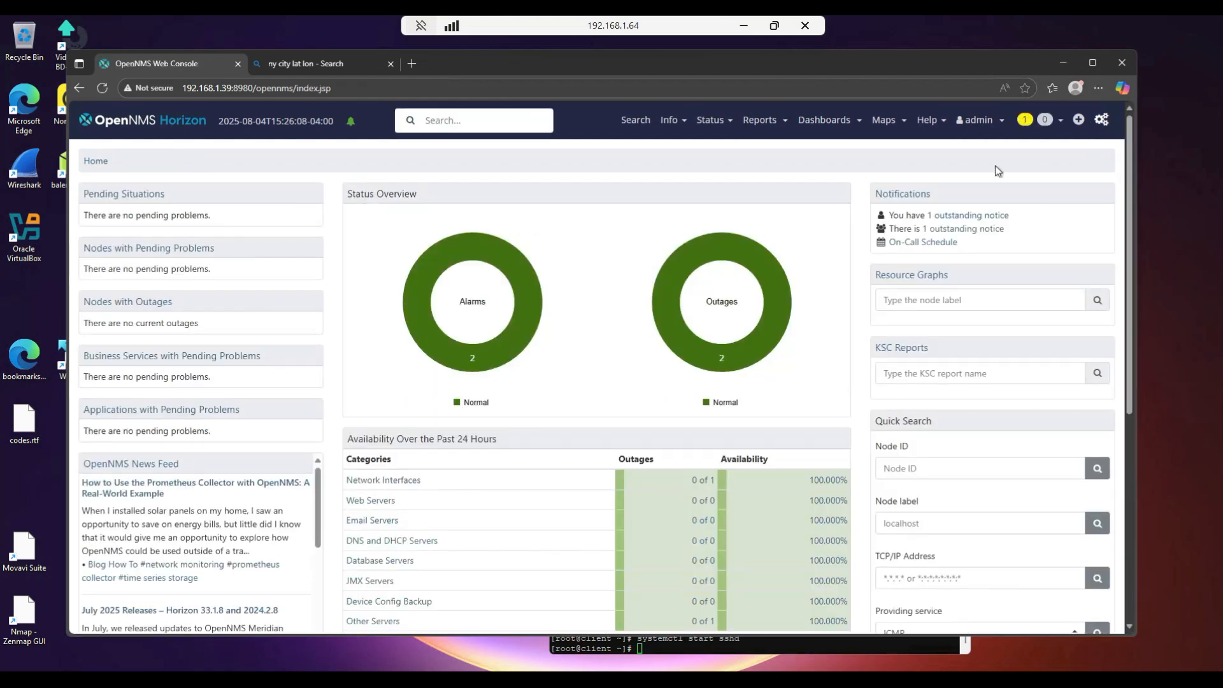
click(1025, 121)
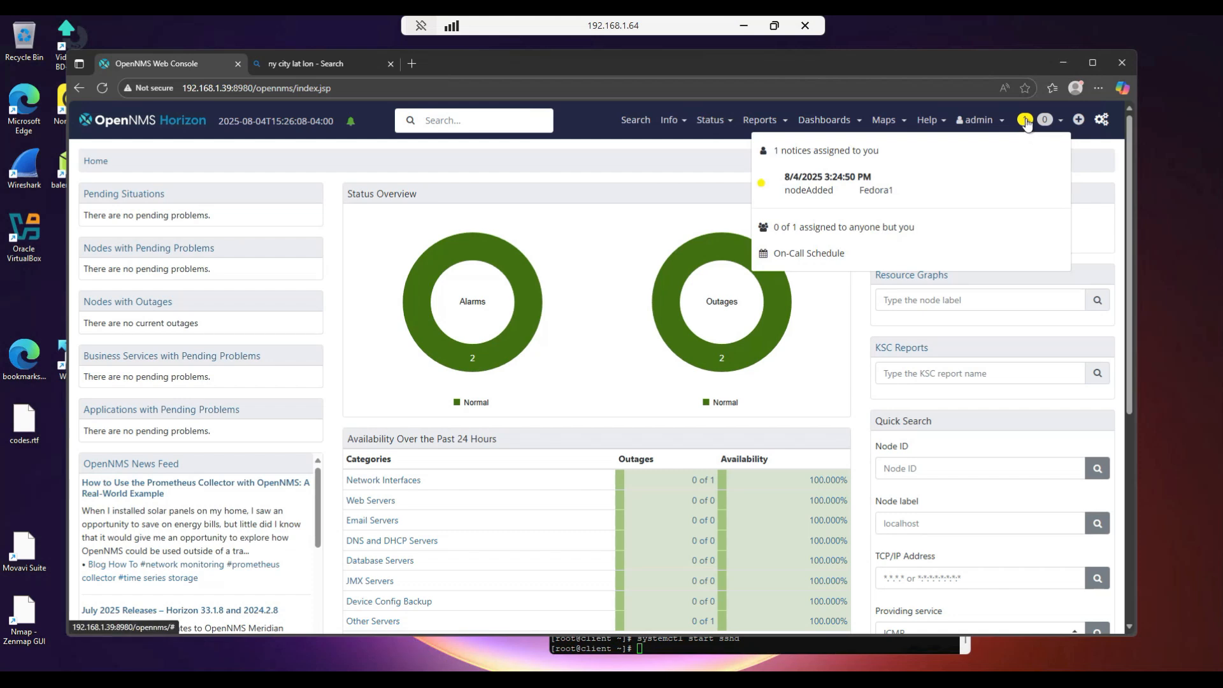
click(816, 198)
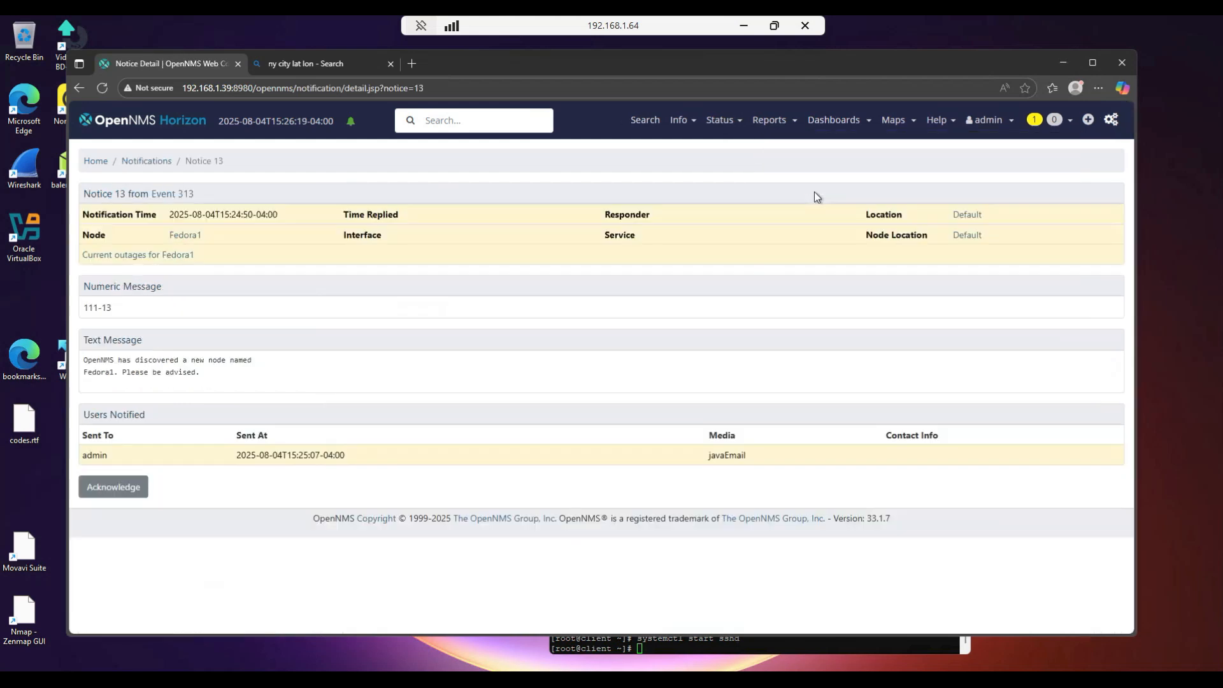
click(112, 489)
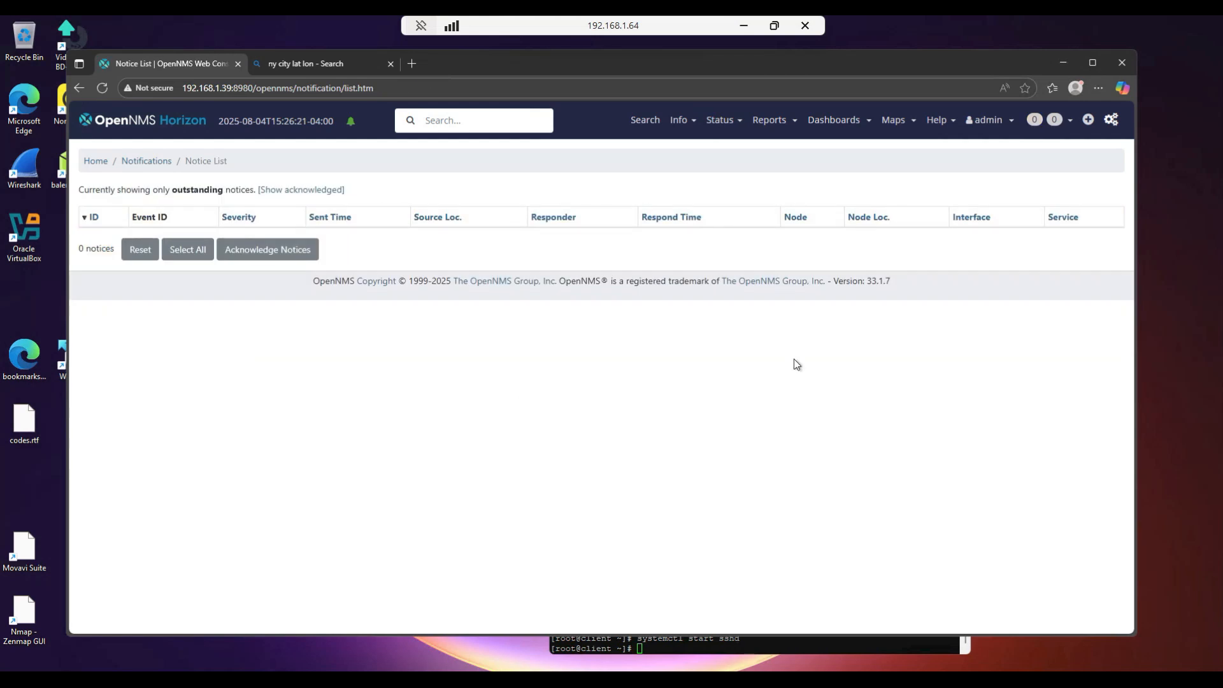
click(96, 162)
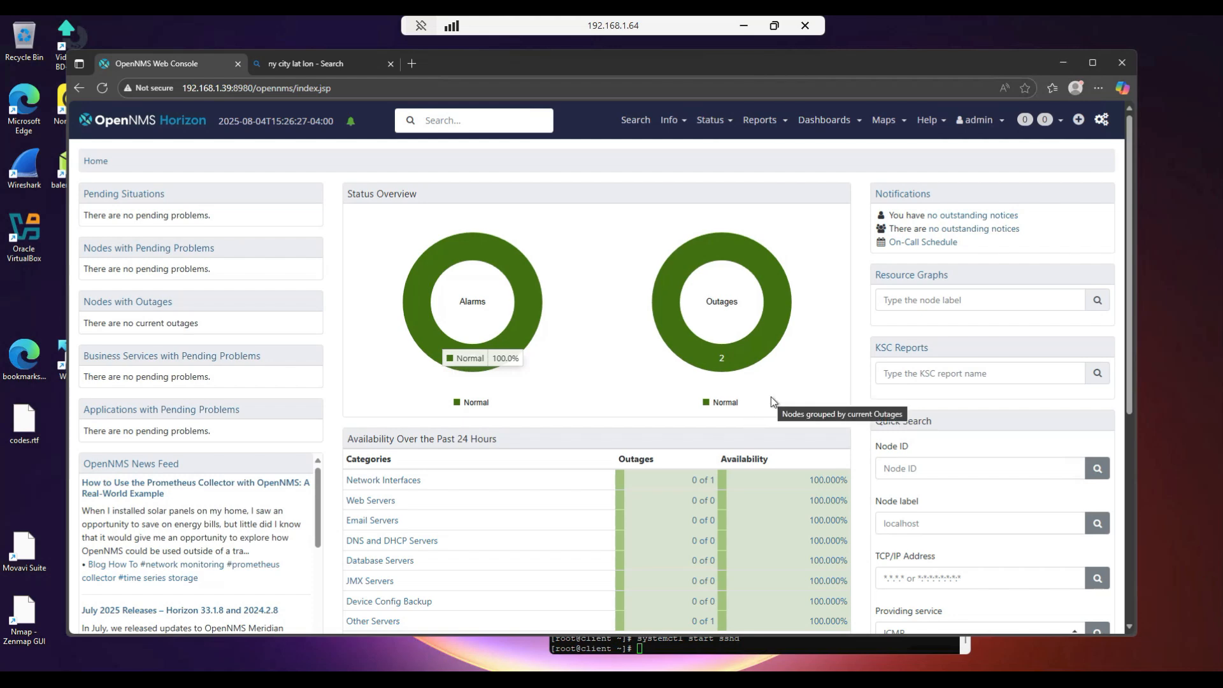
scroll(812, 372, down, 3)
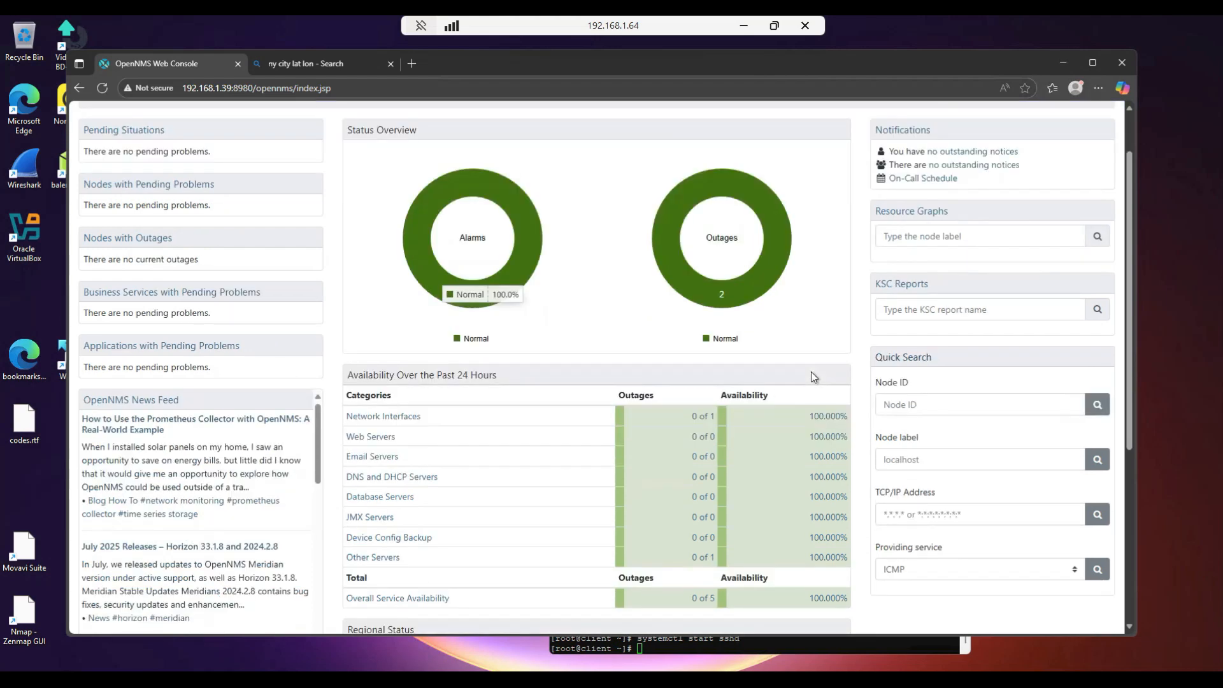
- Check the New York node marker on the home page's Regional Status map
scroll(985, 560, down, 3)
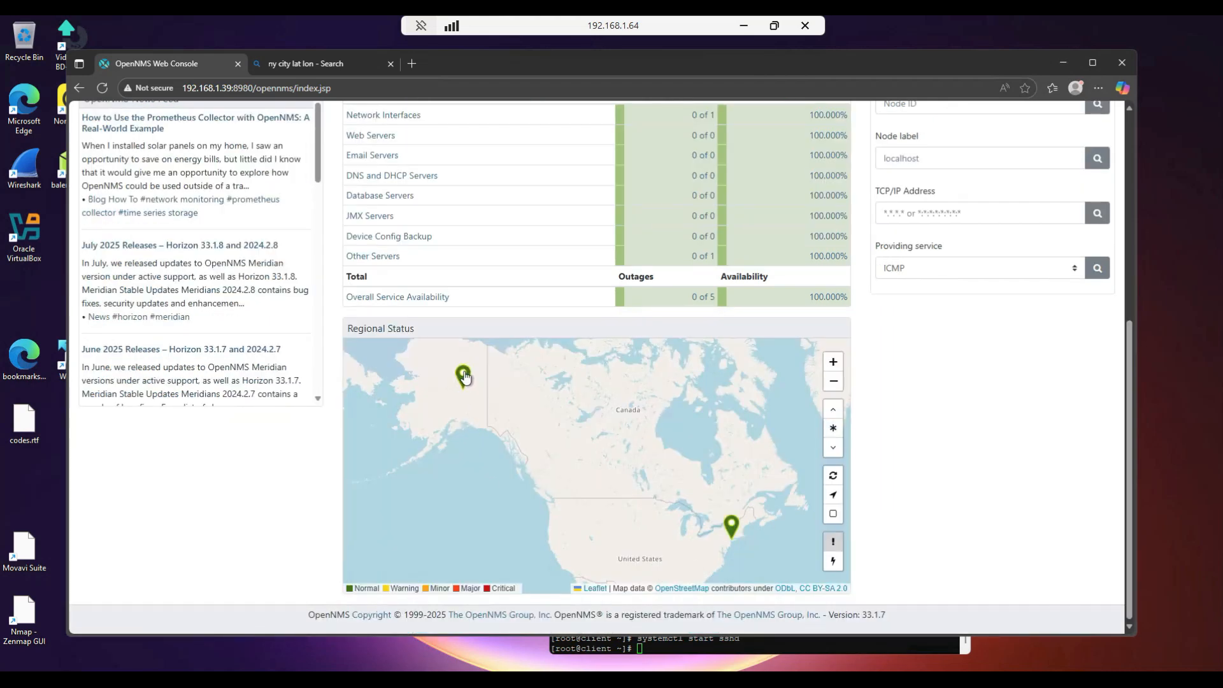
click(731, 530)
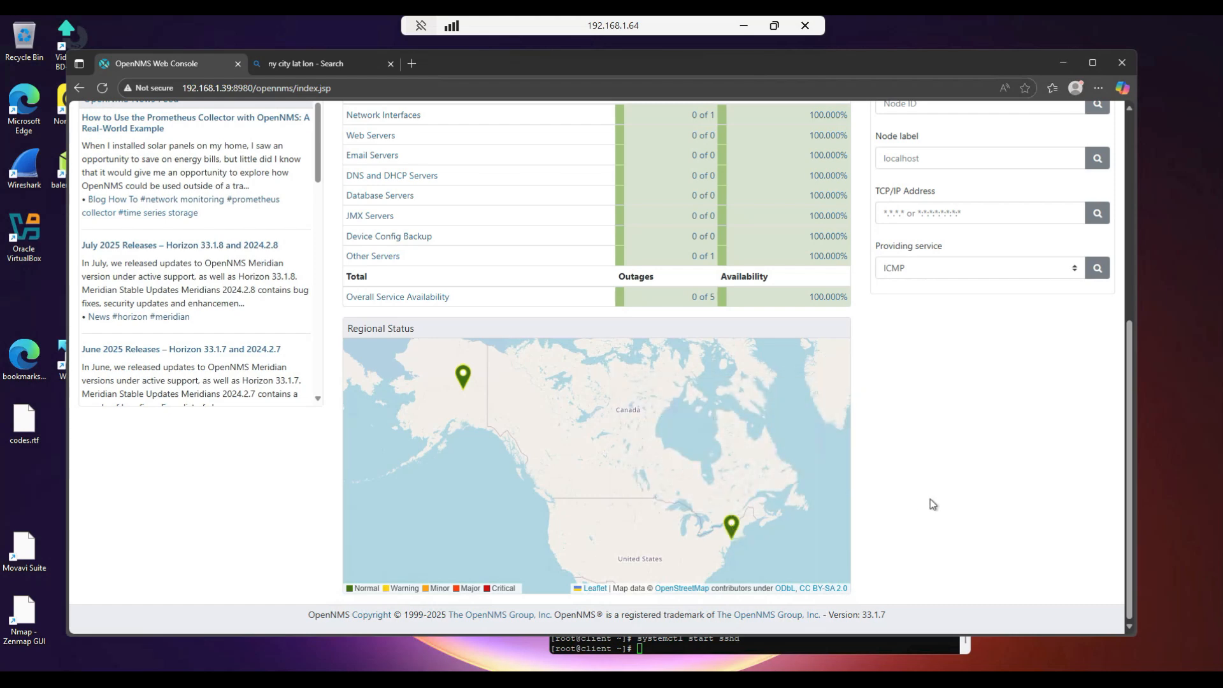
scroll(931, 503, up, 2)
scroll(930, 499, up, 4)
- Open the geographical map and review its alarms and nodes lists
mouse_move(895, 127)
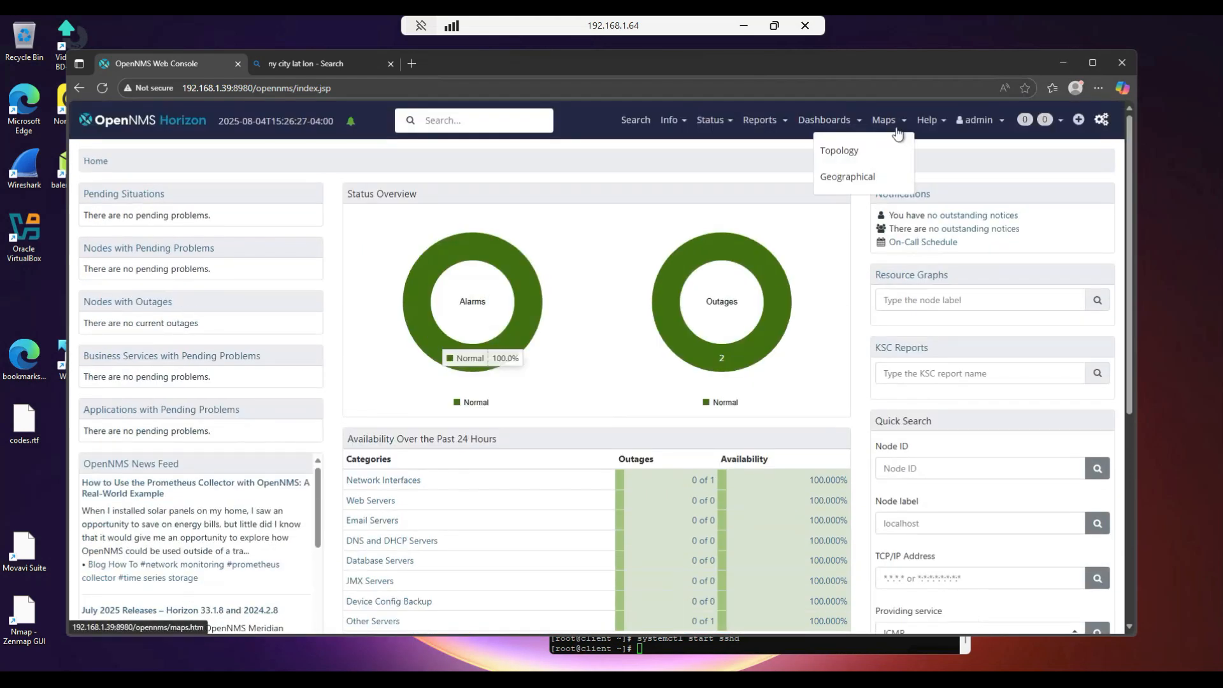
click(852, 183)
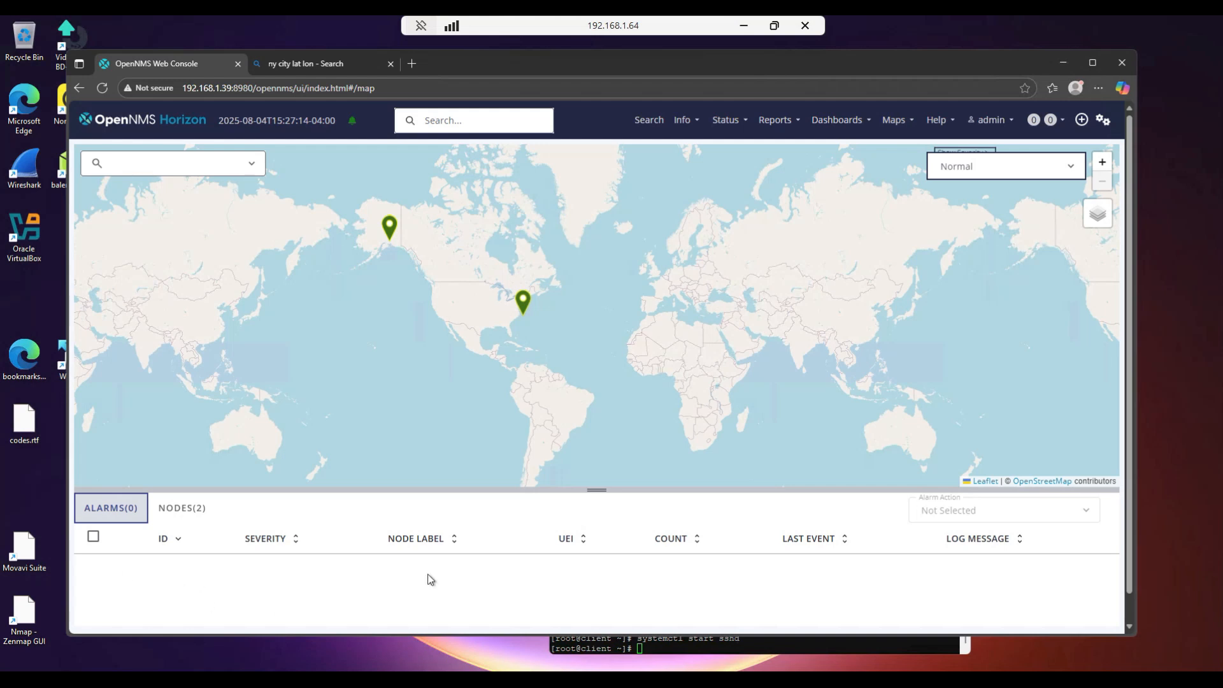
click(159, 507)
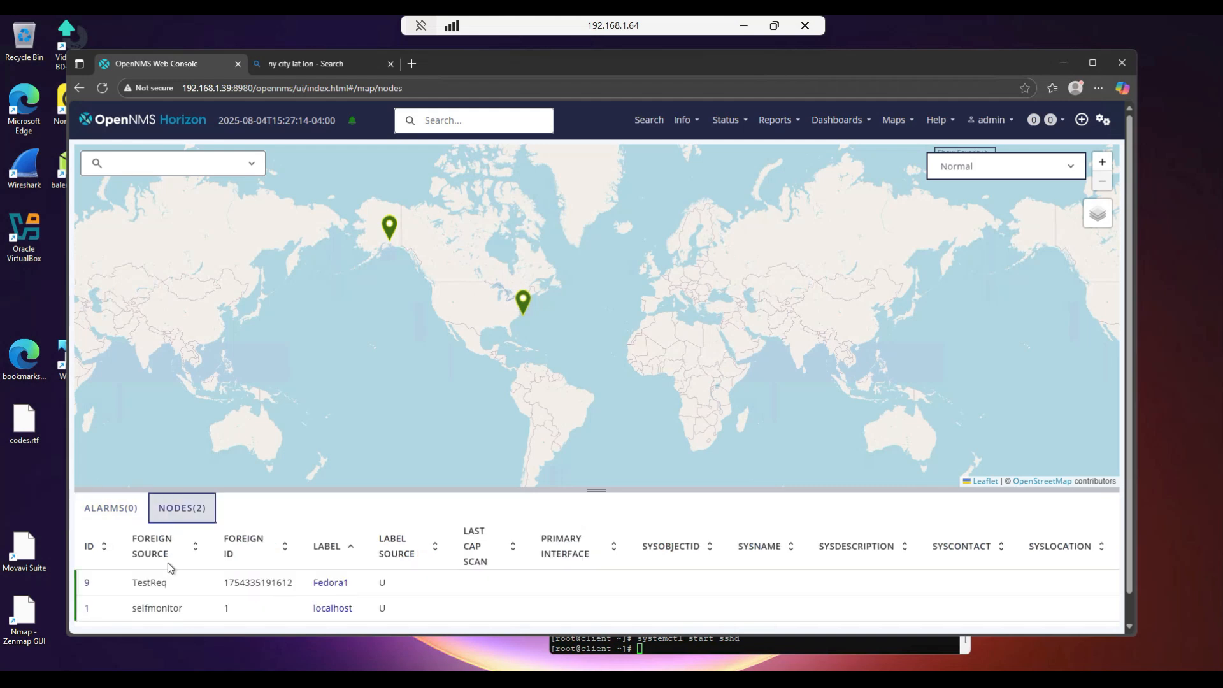
click(109, 509)
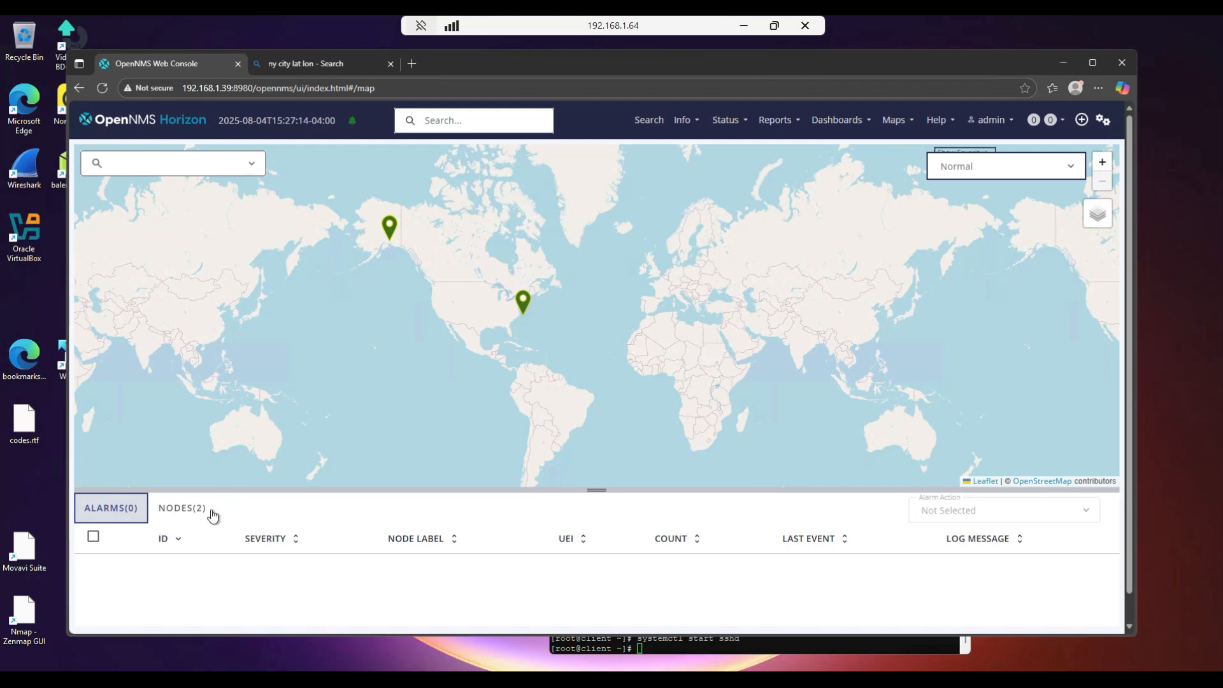
click(181, 512)
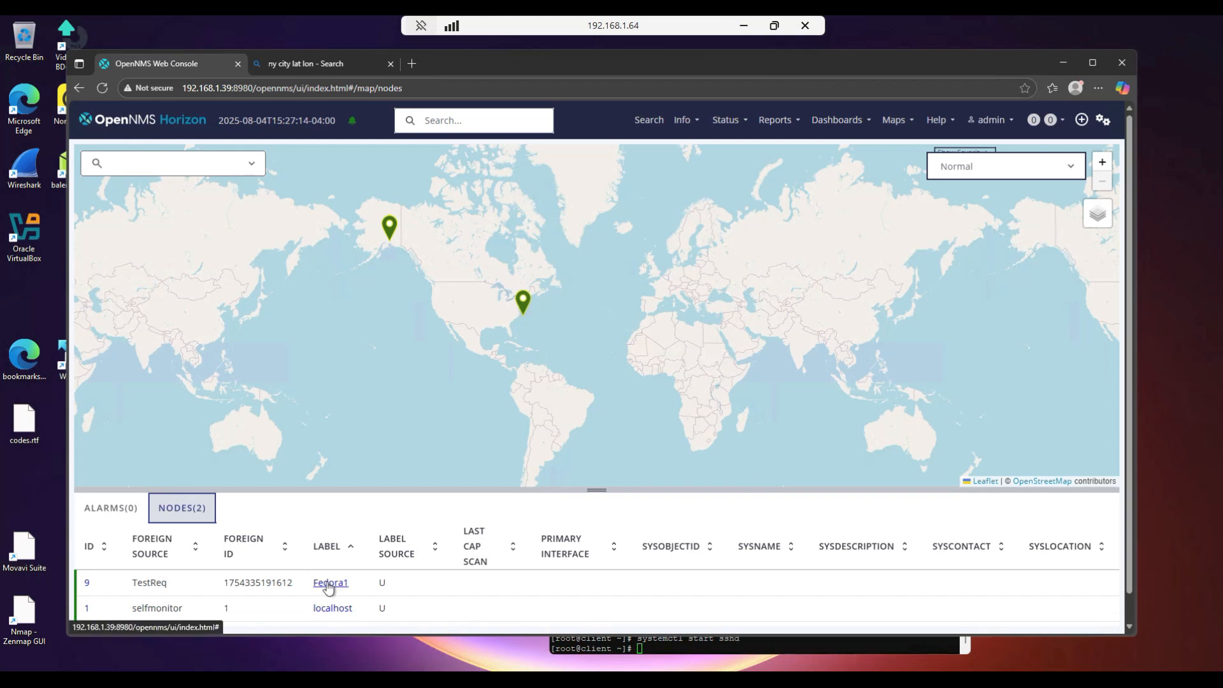
- Focus the geographical map on Fedora1 from the nodes list and remove the Fedora1 search filter
scroll(327, 586, down, 1)
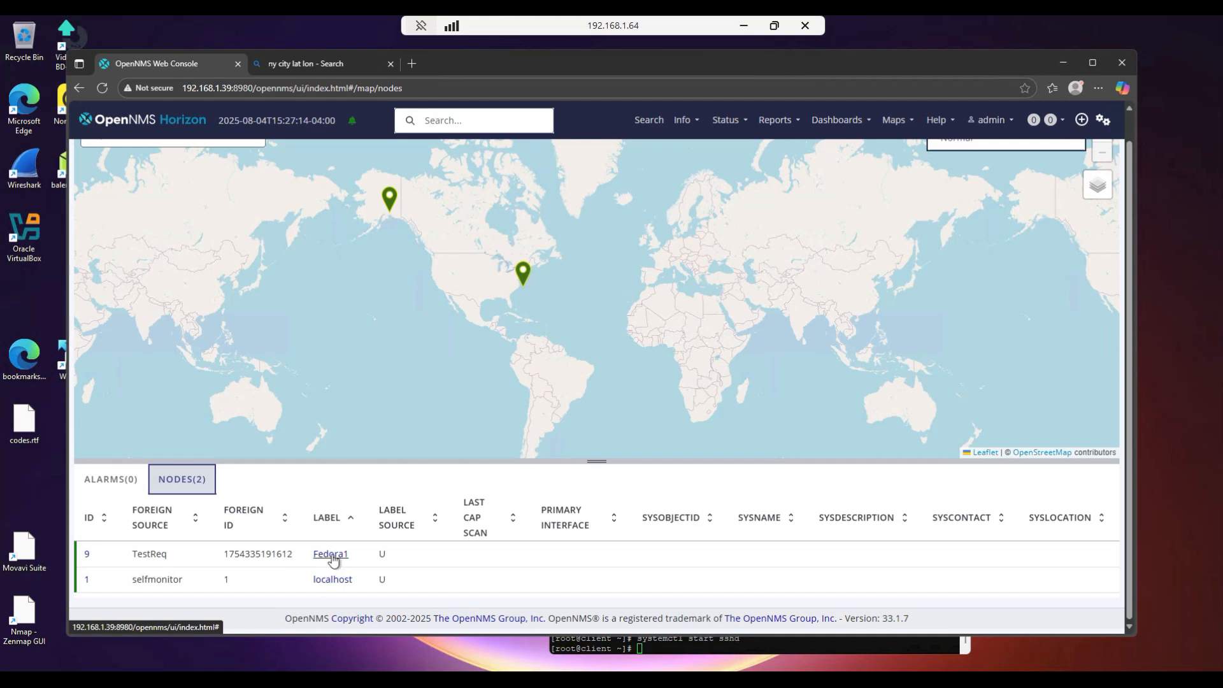
click(330, 554)
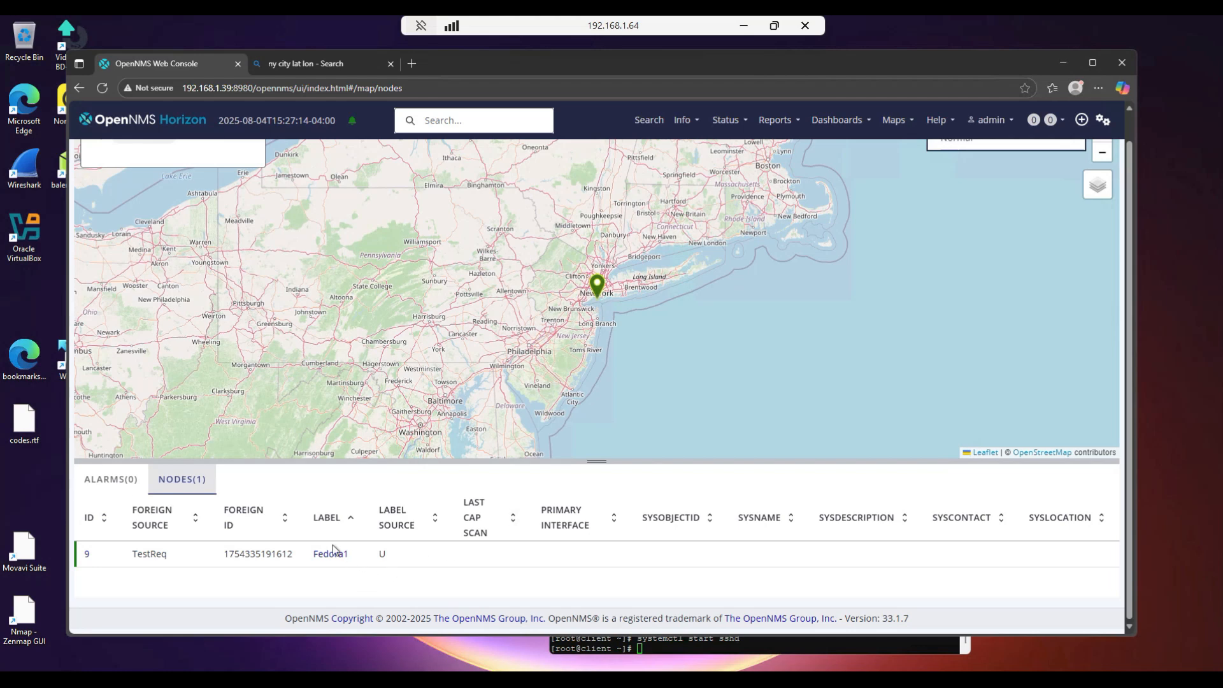
click(79, 88)
scroll(361, 314, up, 1)
scroll(362, 314, down, 1)
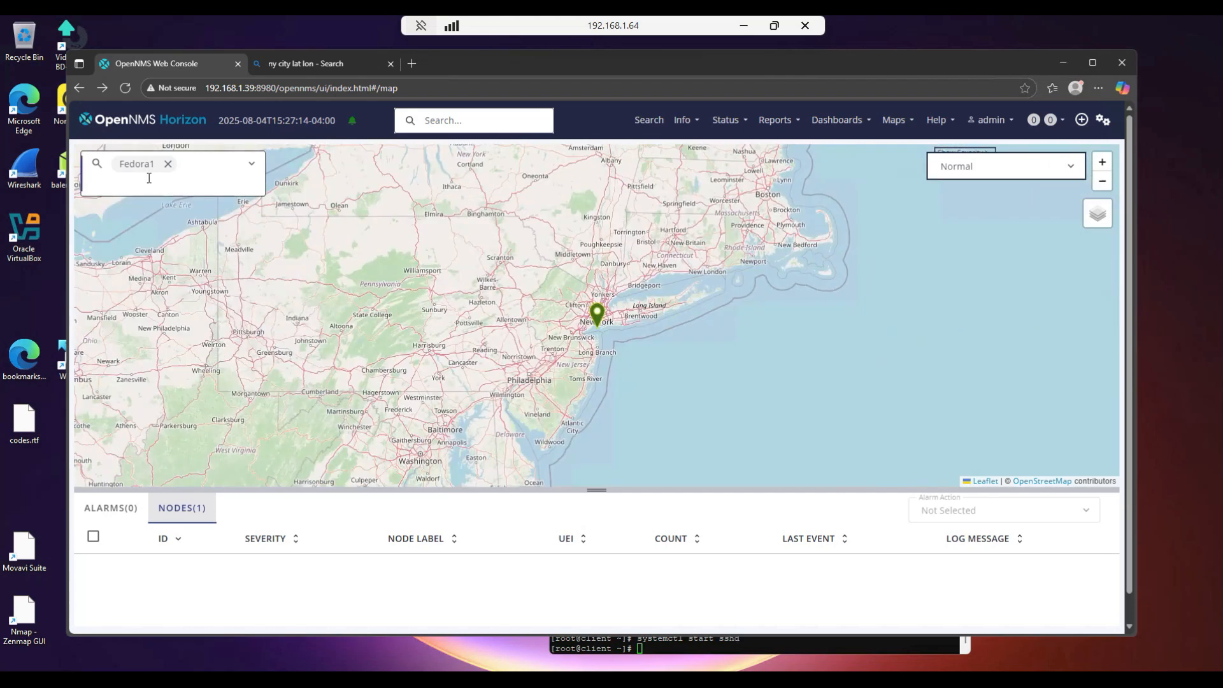
click(169, 164)
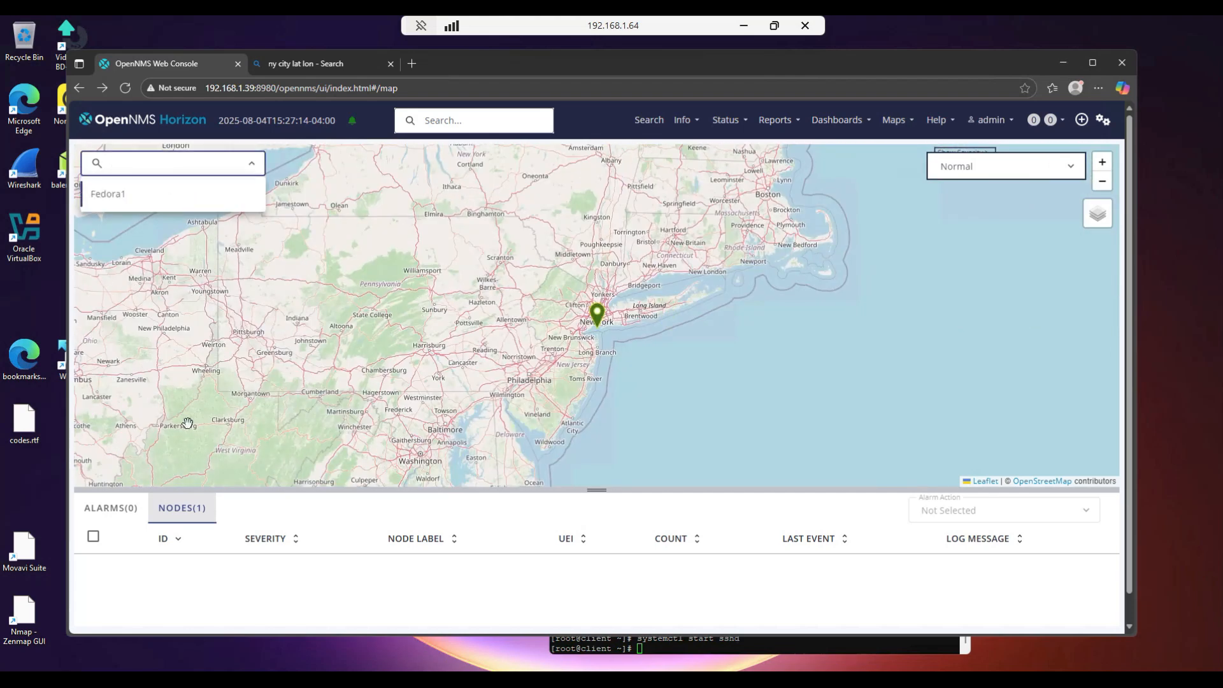
click(127, 513)
click(182, 508)
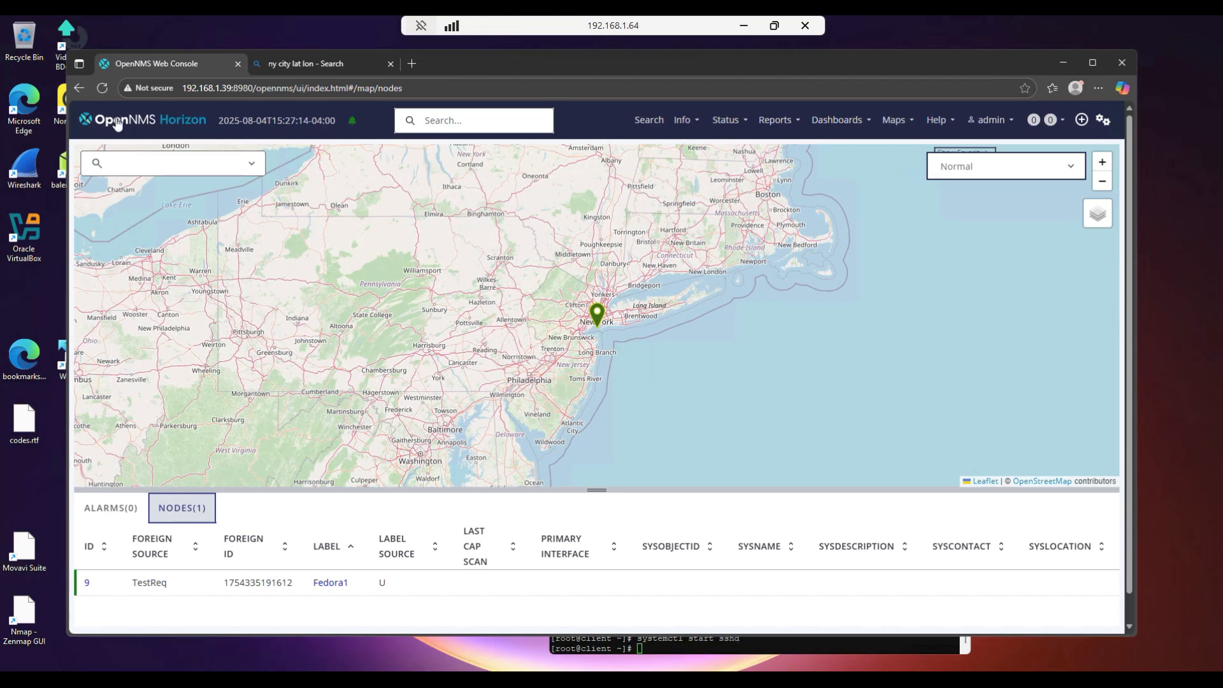
- Reopen the geographical map from the home page and focus it on the localhost node
click(78, 89)
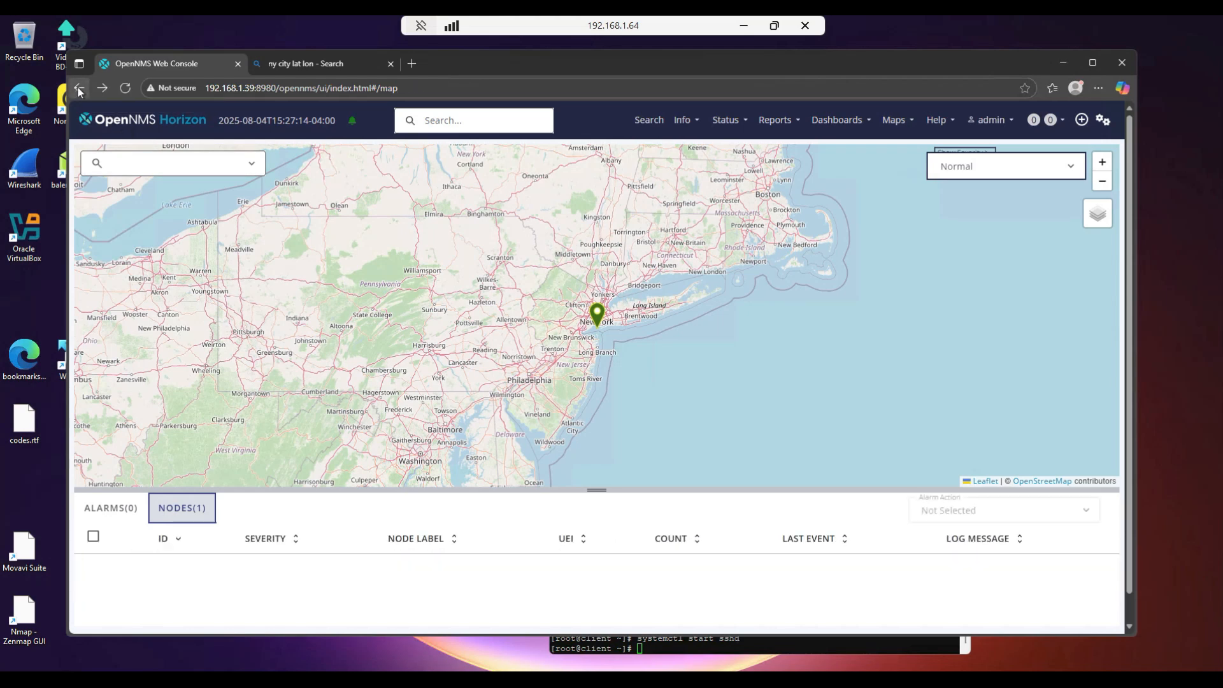
click(78, 86)
click(902, 124)
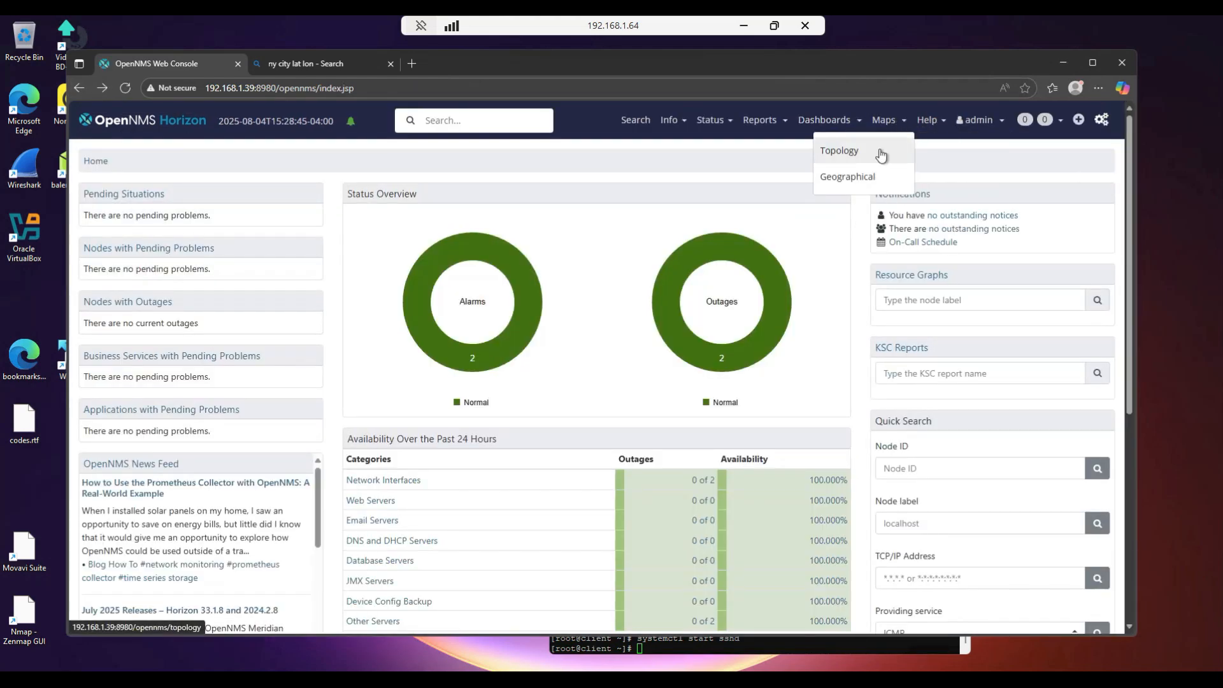
click(869, 179)
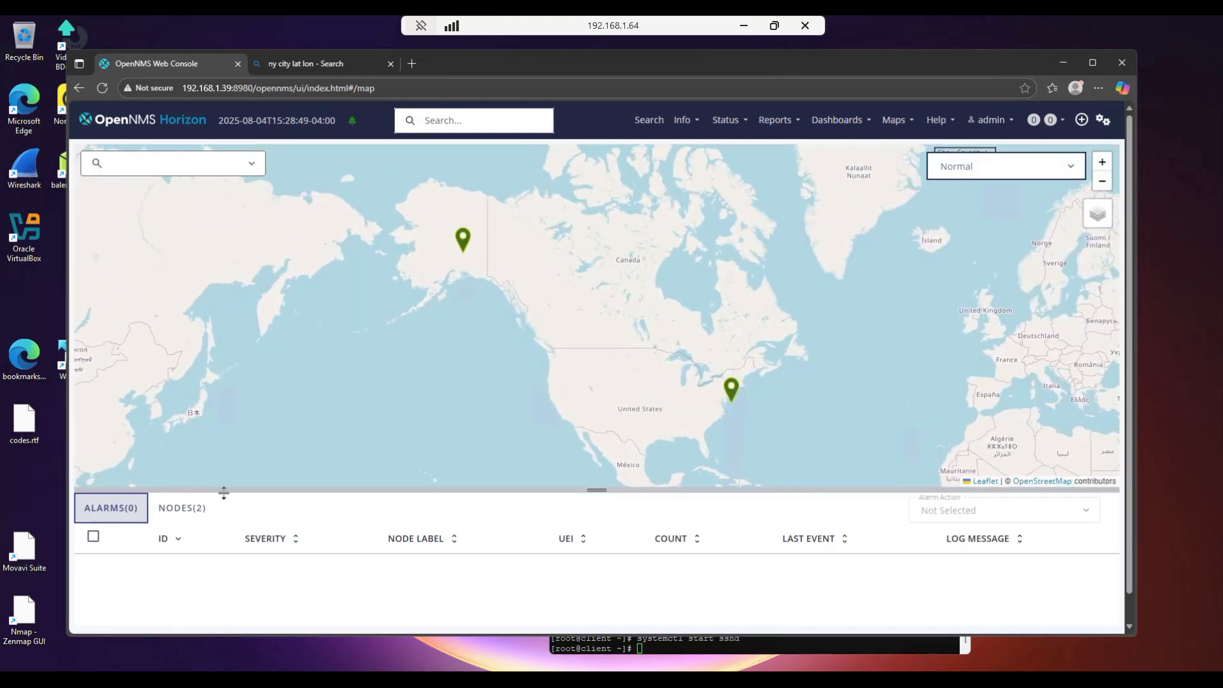
click(184, 511)
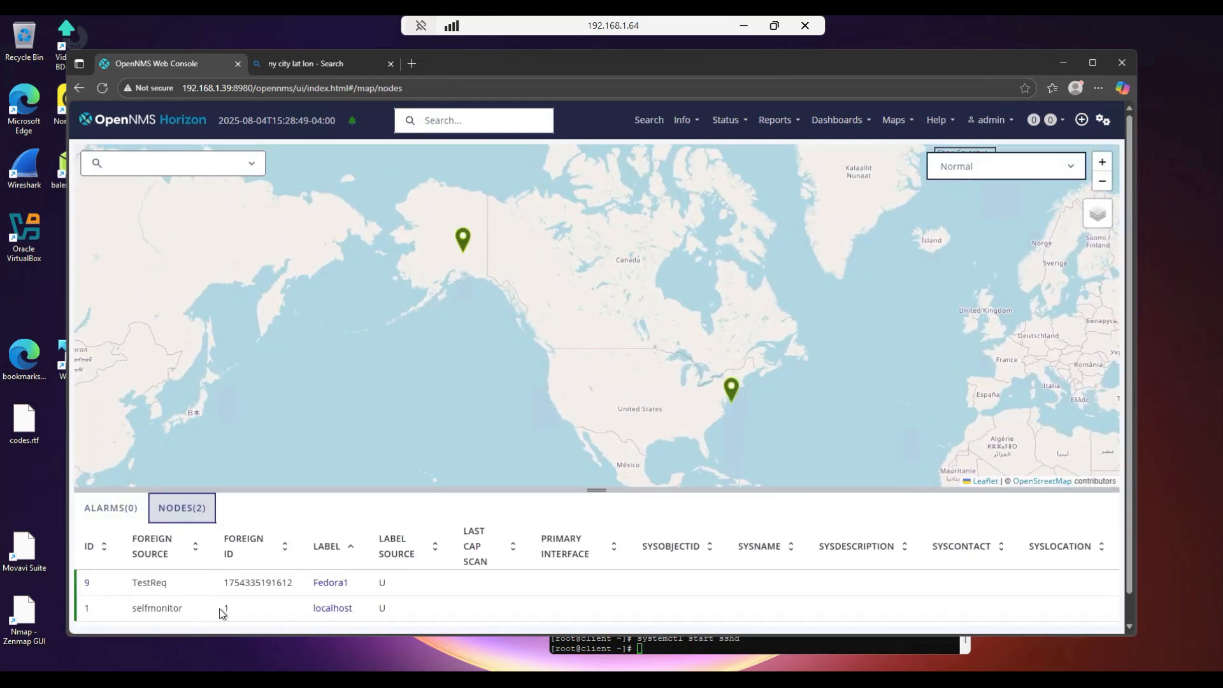
click(332, 609)
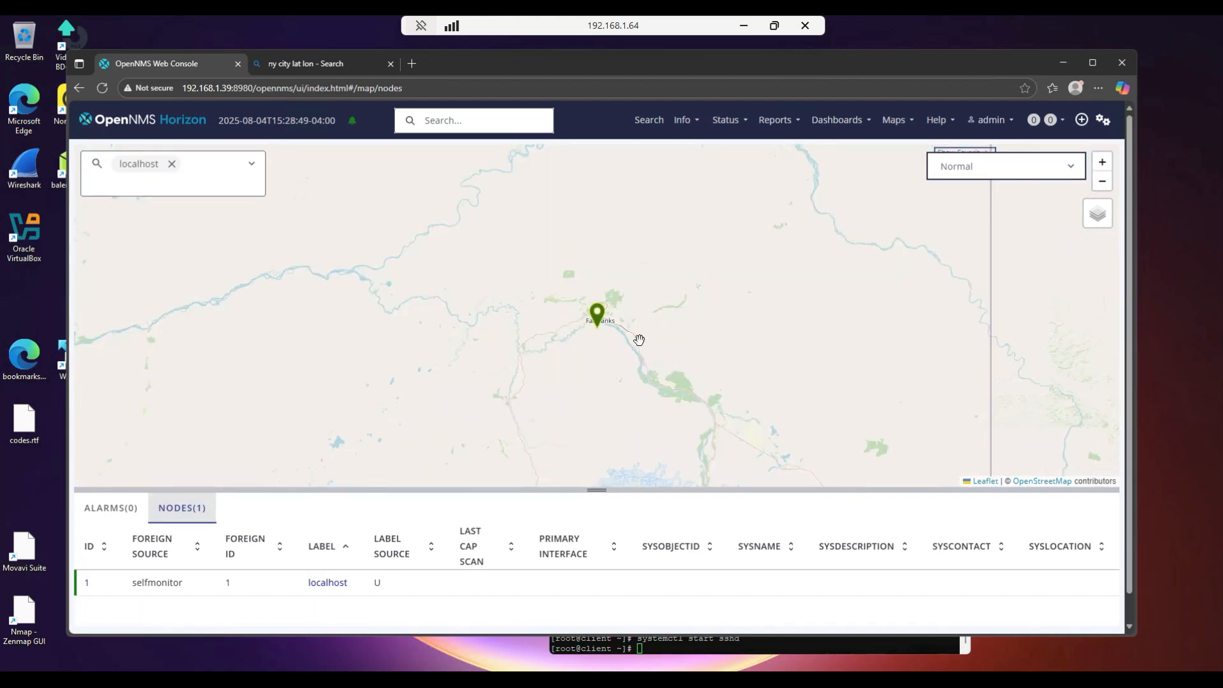
- Examine the area around the localhost marker in Fairbanks up close and return to the home page
scroll(639, 339, up, 5)
mouse_move(517, 201)
mouse_down()
mouse_move(710, 316)
mouse_move(738, 348)
mouse_move(742, 333)
mouse_move(802, 348)
mouse_up()
scroll(647, 347, up, 5)
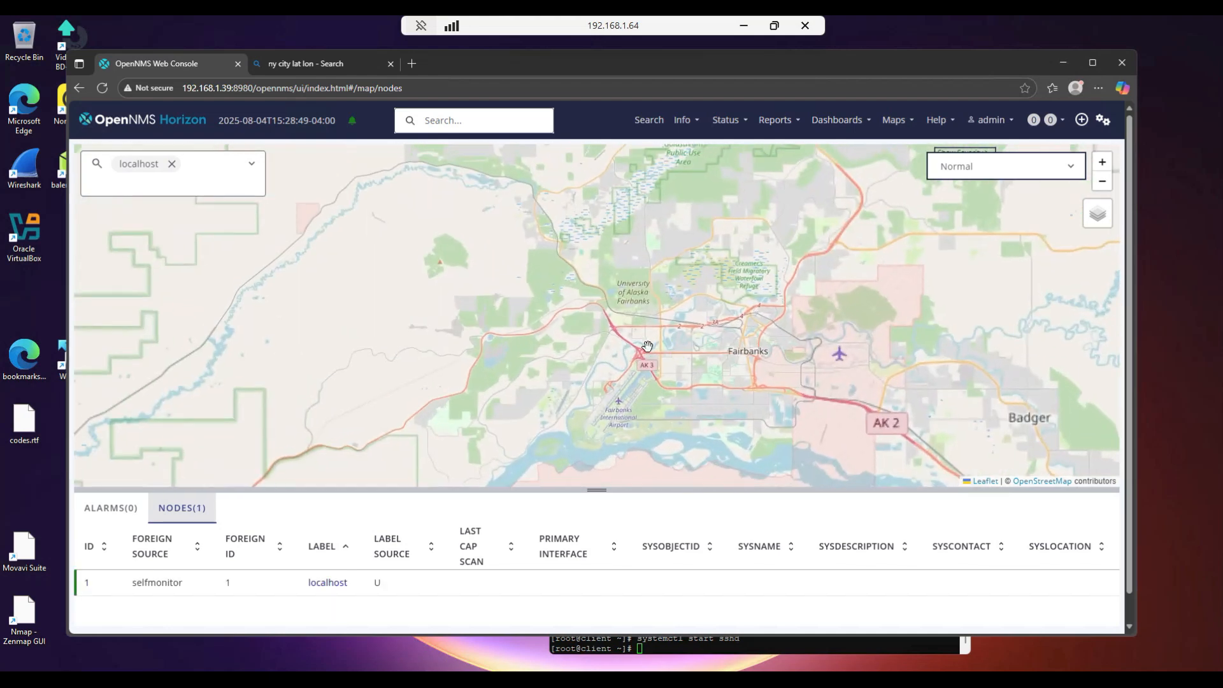
scroll(698, 389, down, 2)
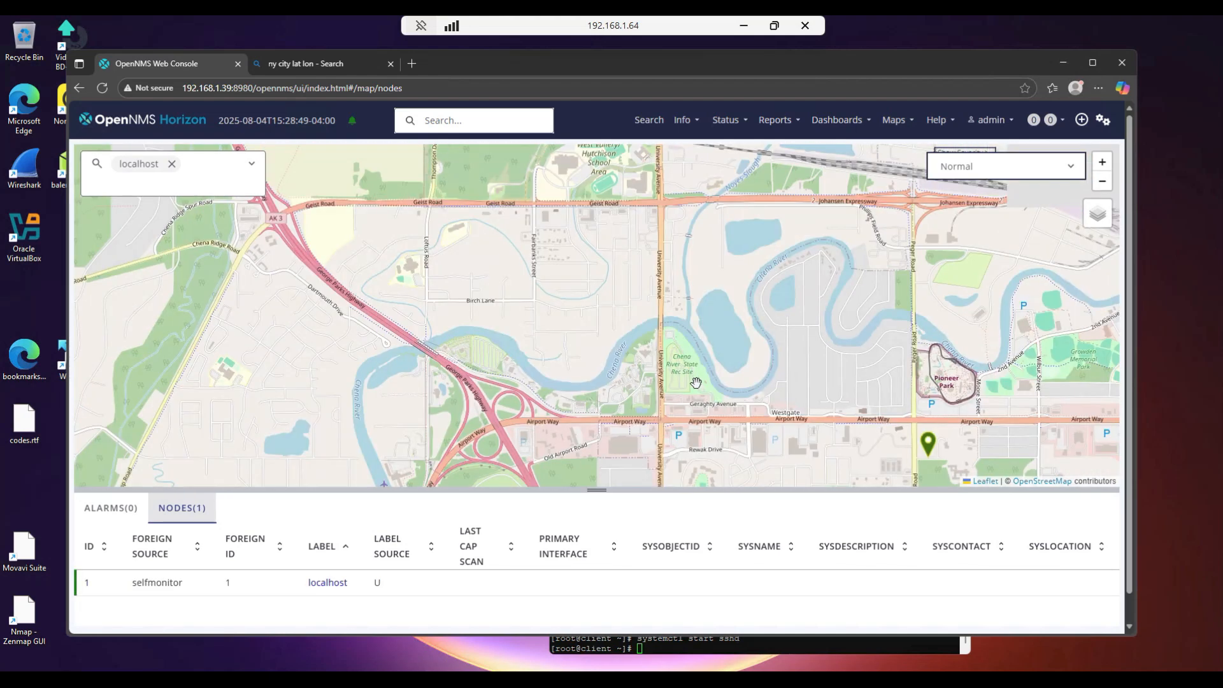
drag(880, 450, 603, 371)
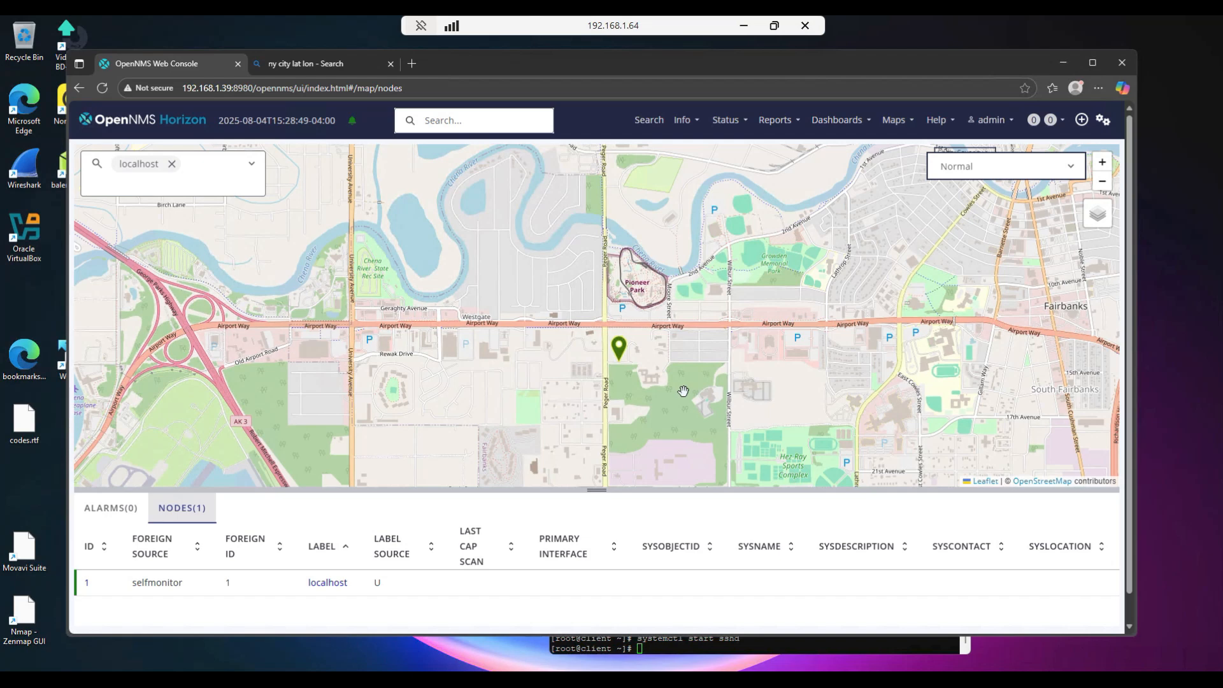
drag(306, 164, 351, 262)
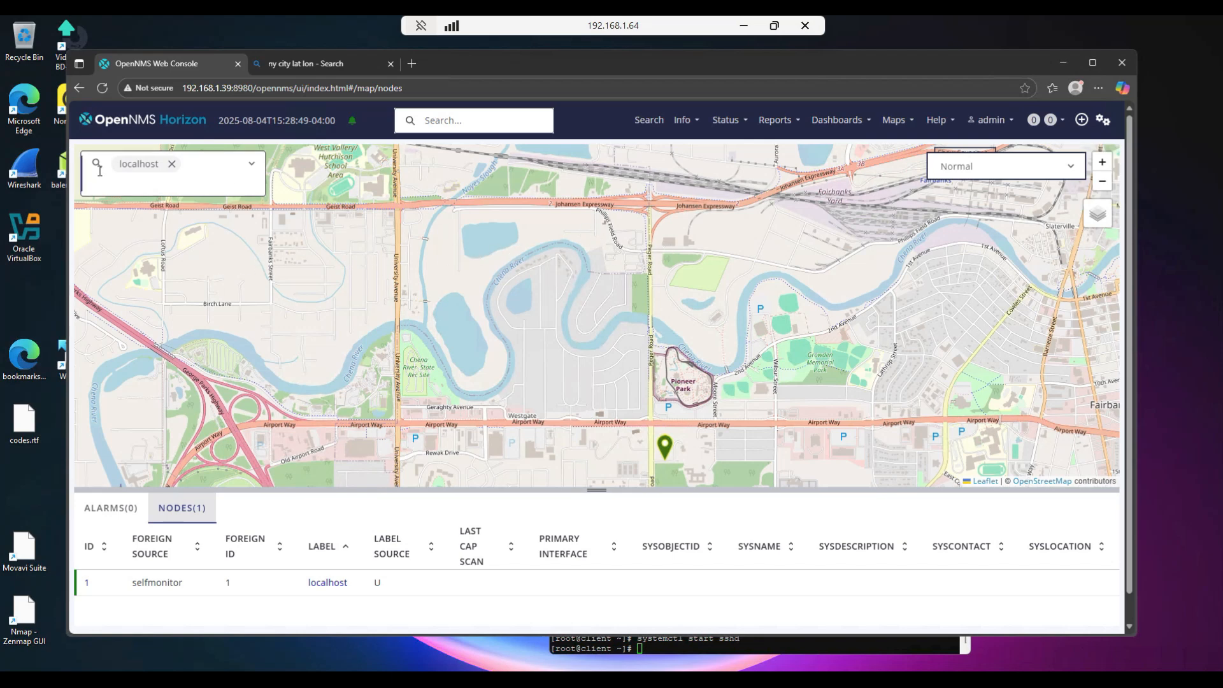
click(112, 126)
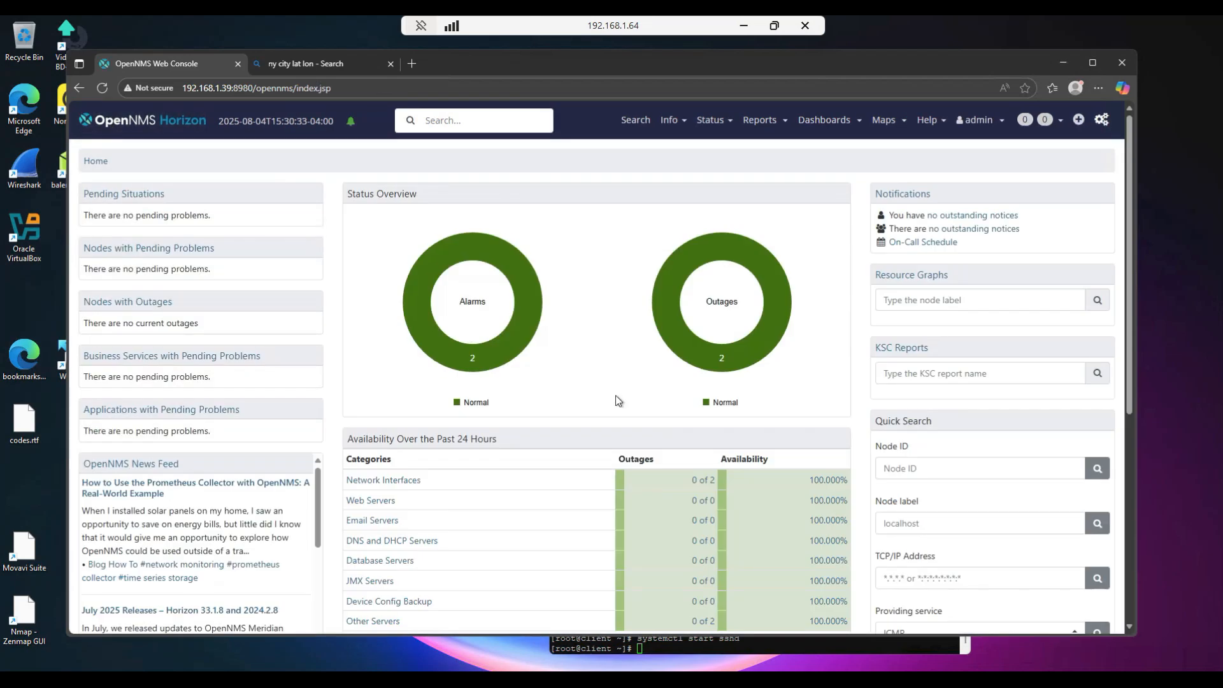
scroll(616, 396, down, 1)
scroll(616, 399, up, 1)
- Switch to the client's root terminal and stop the SSH daemon with "systemctl stop sshd"
click(697, 651)
text(sy)
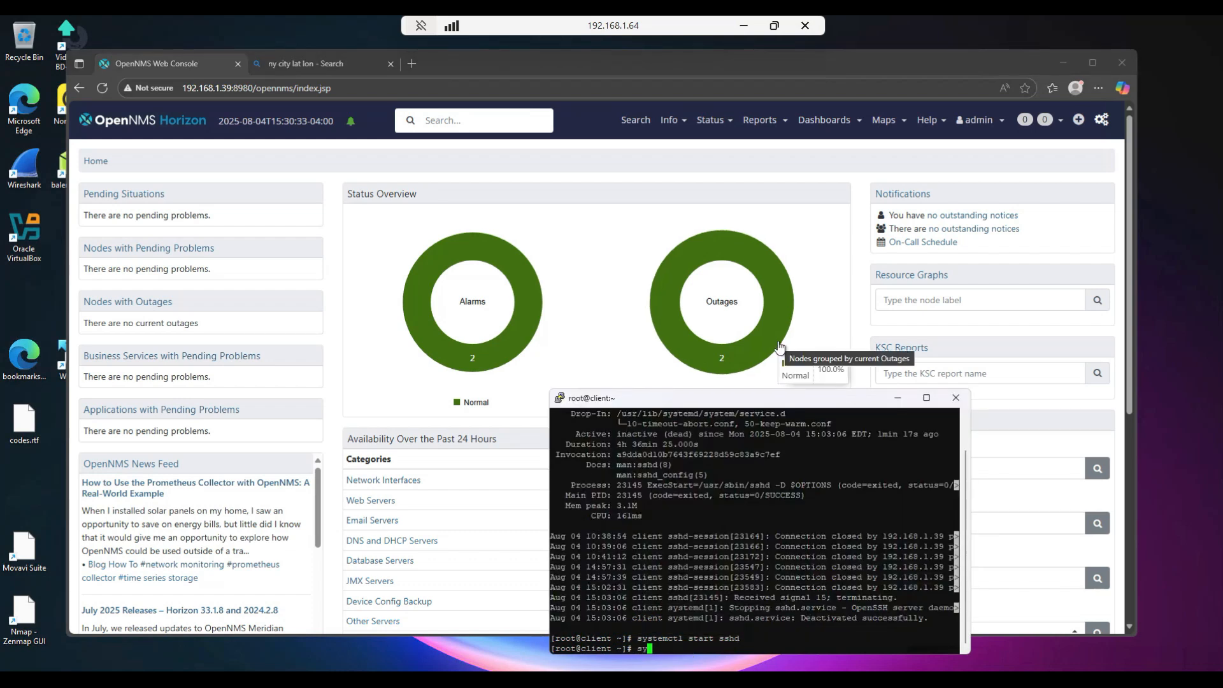
text(stemctl)
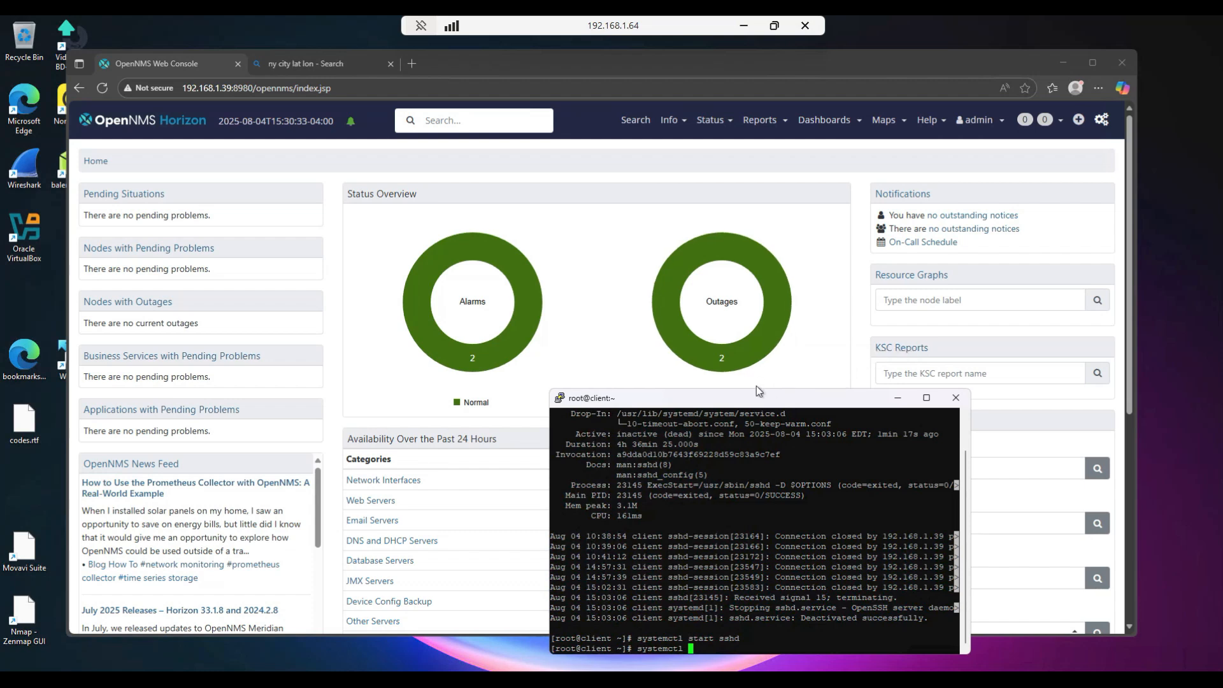
text(stop sshd)
key(Return)
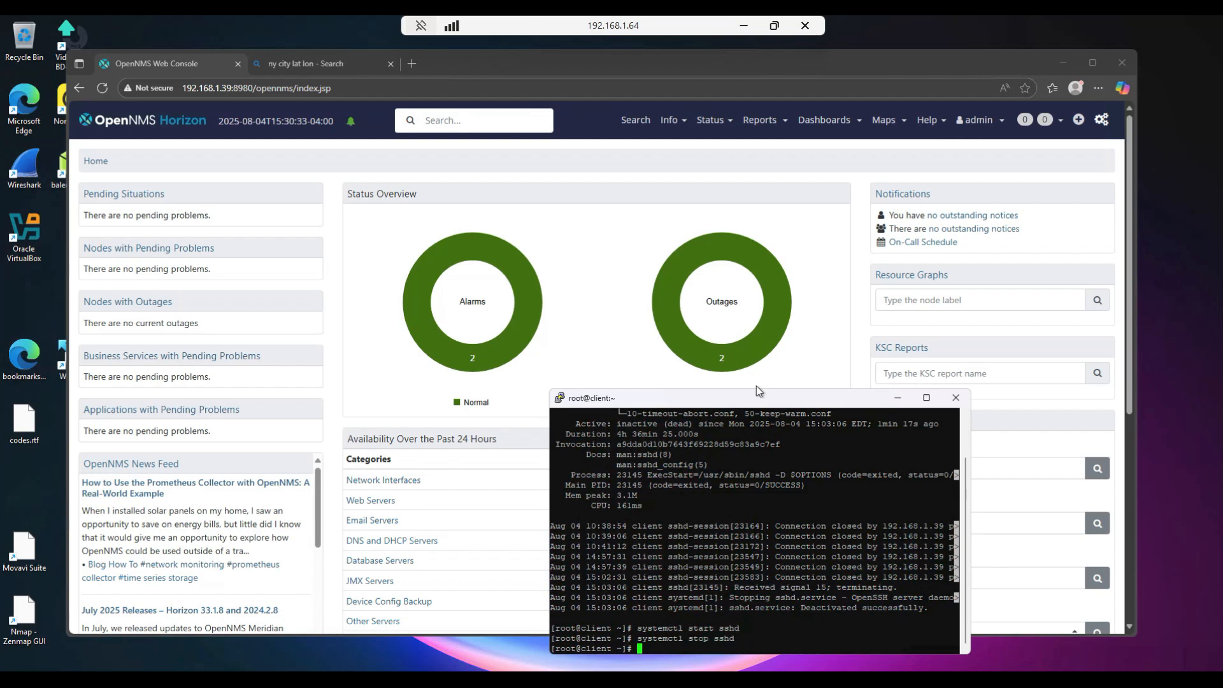
- Switch back to the OpenNMS browser window, refresh the home page and open Fedora1's node details through the Minor alarms group
click(575, 234)
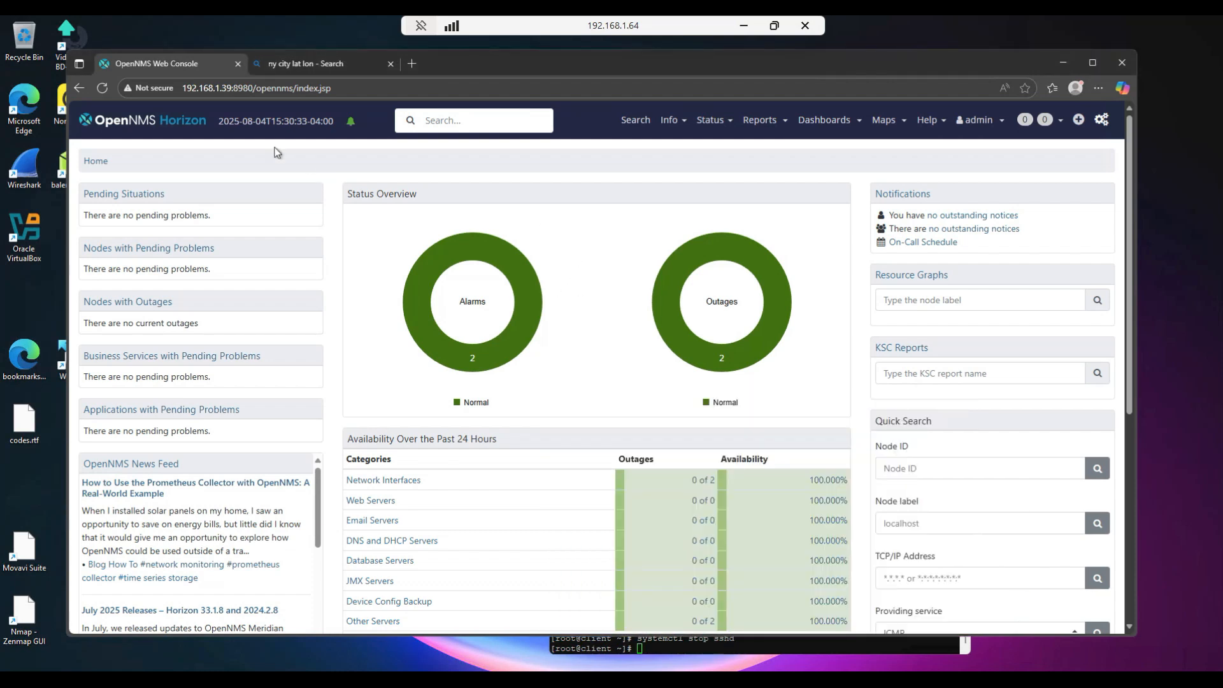
click(102, 88)
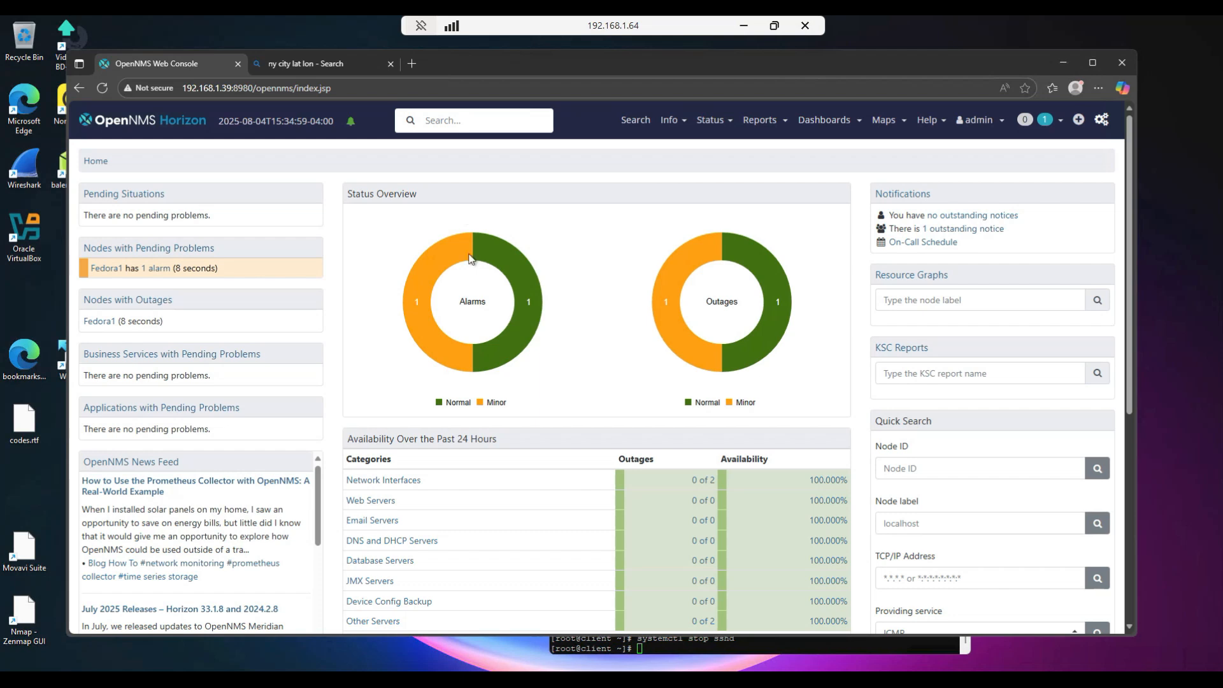
click(415, 302)
click(415, 306)
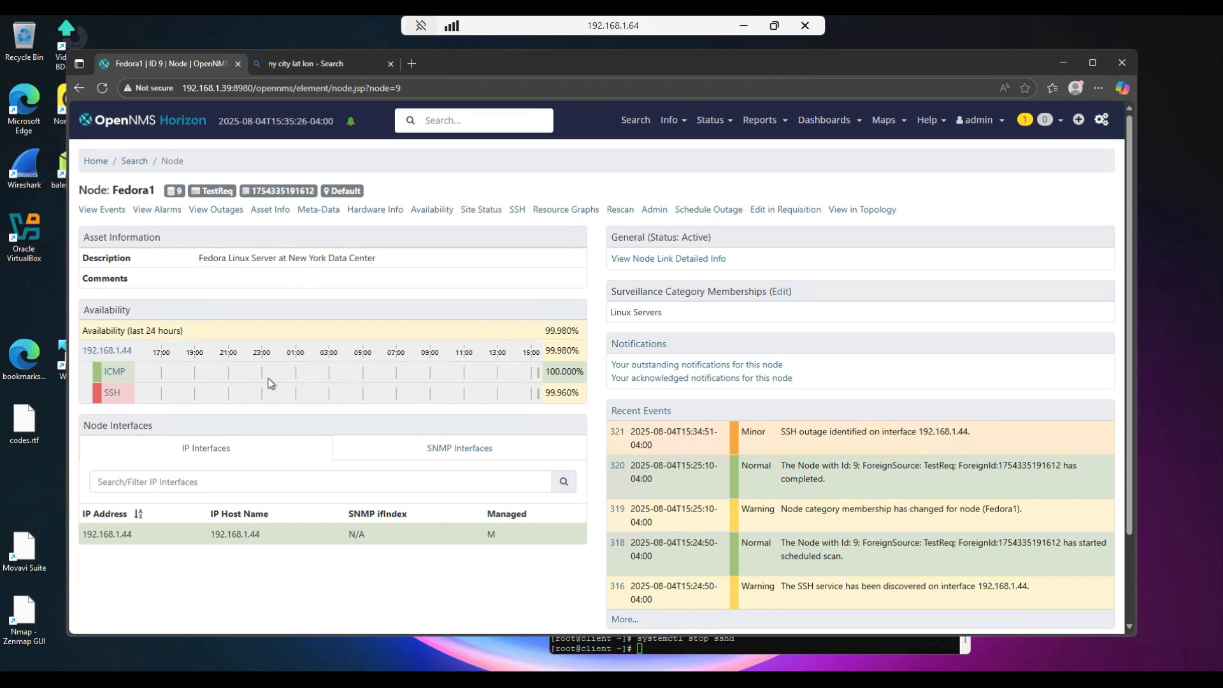
- Return to the home page and view Fedora1's current outages through the Minor outages group, checking the SSH service entry
click(96, 161)
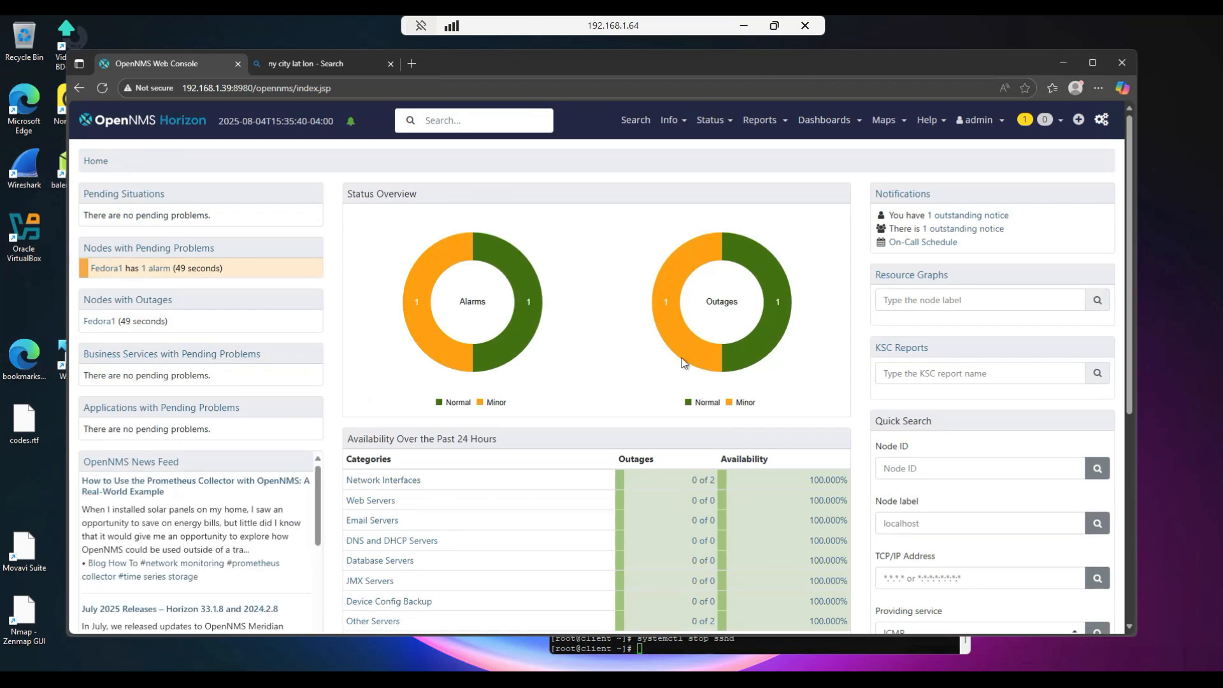
click(663, 318)
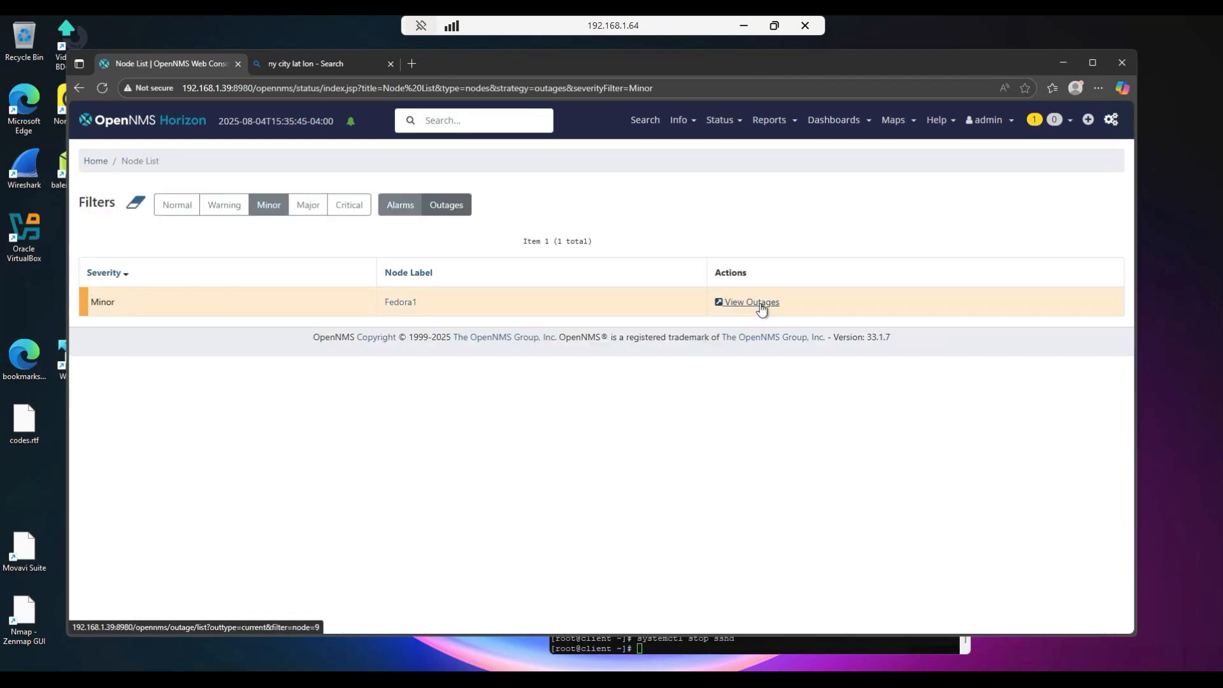
click(761, 303)
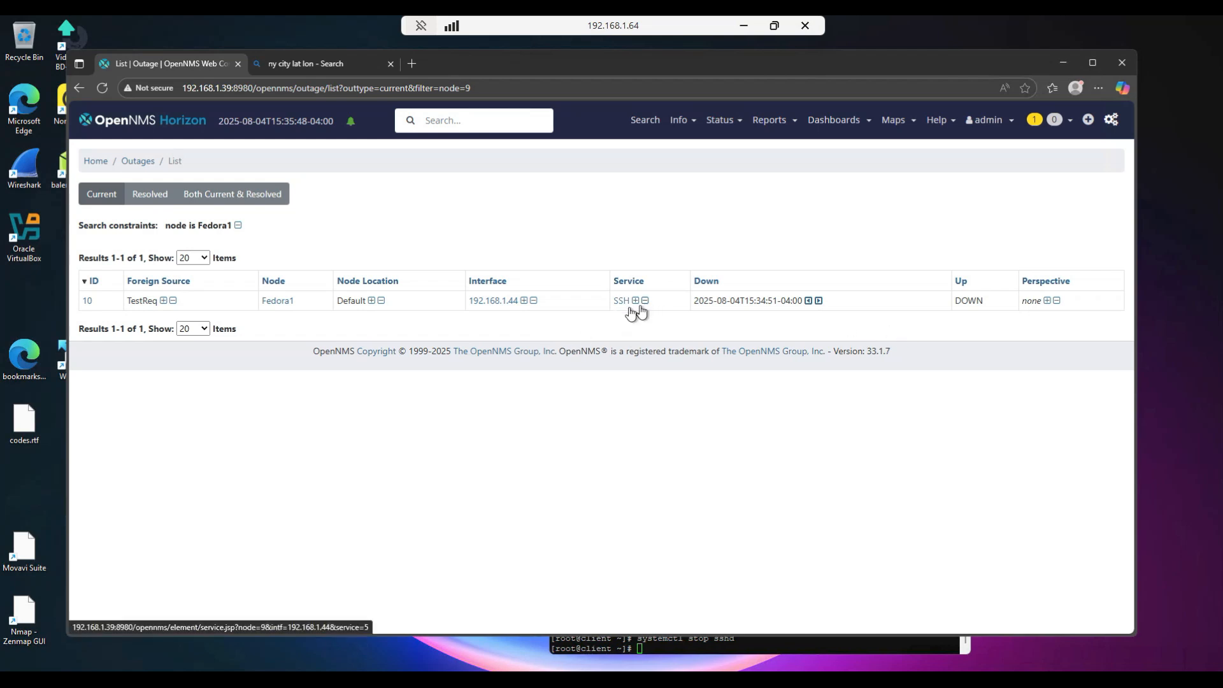
double_click(969, 300)
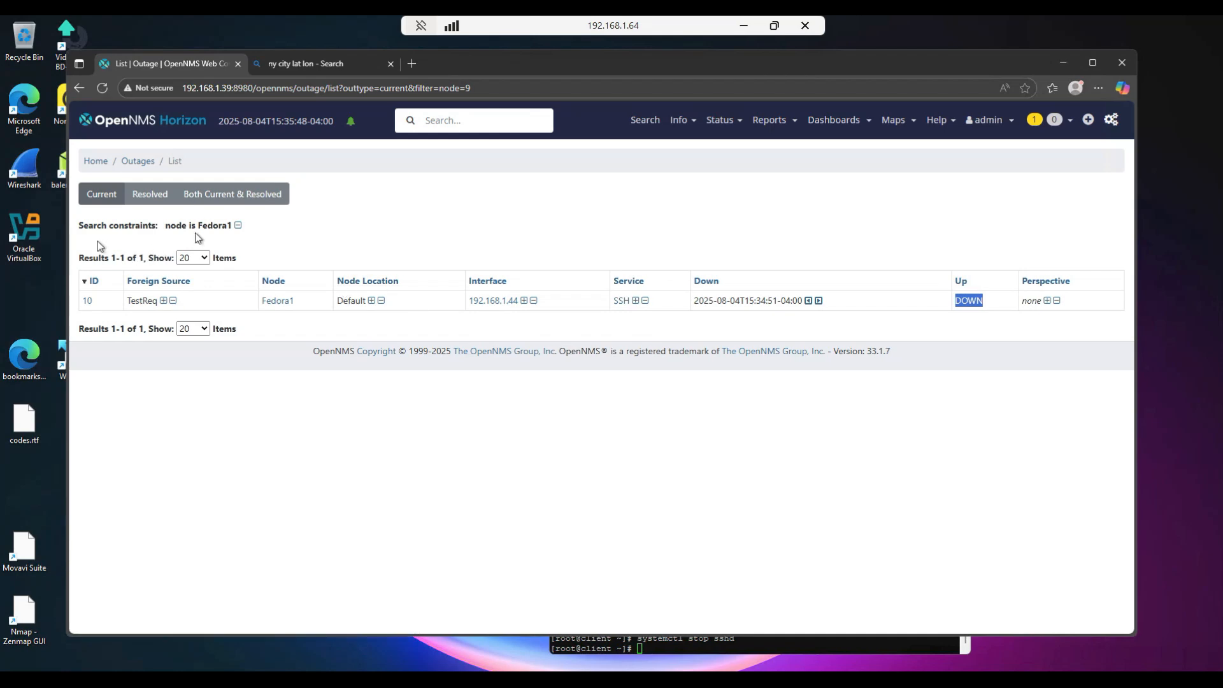
- Inspect the Fedora1 marker's details on the home page's Regional Status map and return to the status overview
click(97, 163)
scroll(622, 366, down, 2)
scroll(621, 366, down, 3)
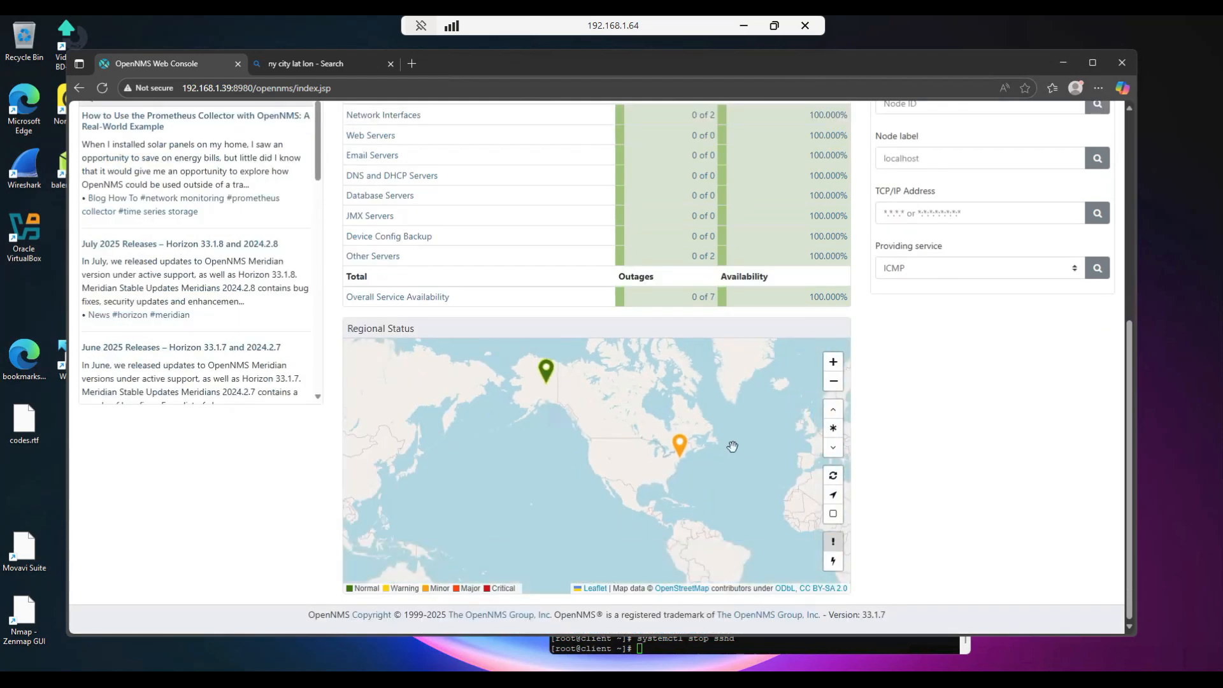
click(680, 442)
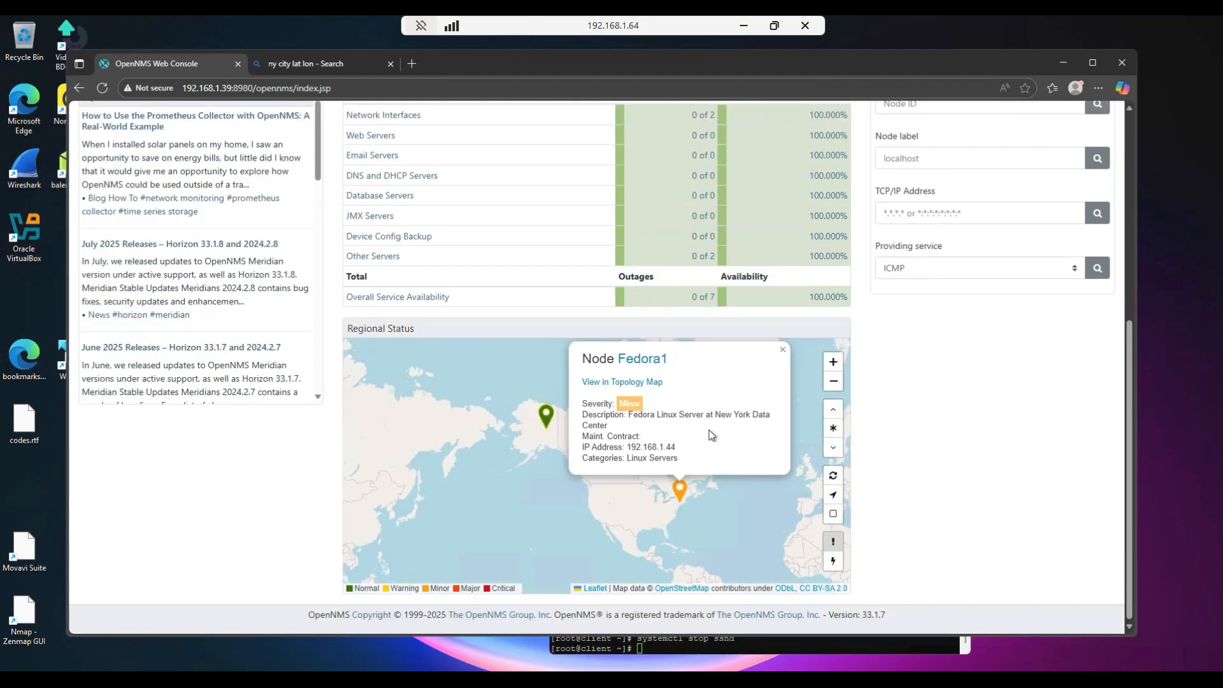
click(681, 492)
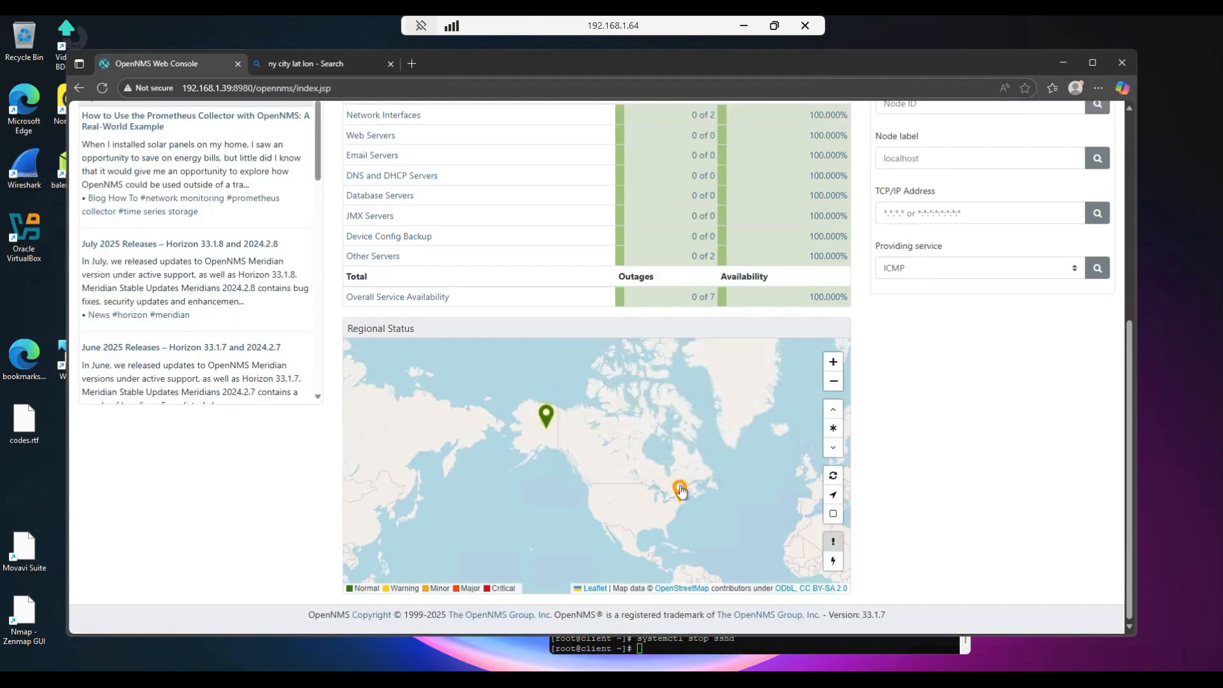
scroll(472, 261, up, 5)
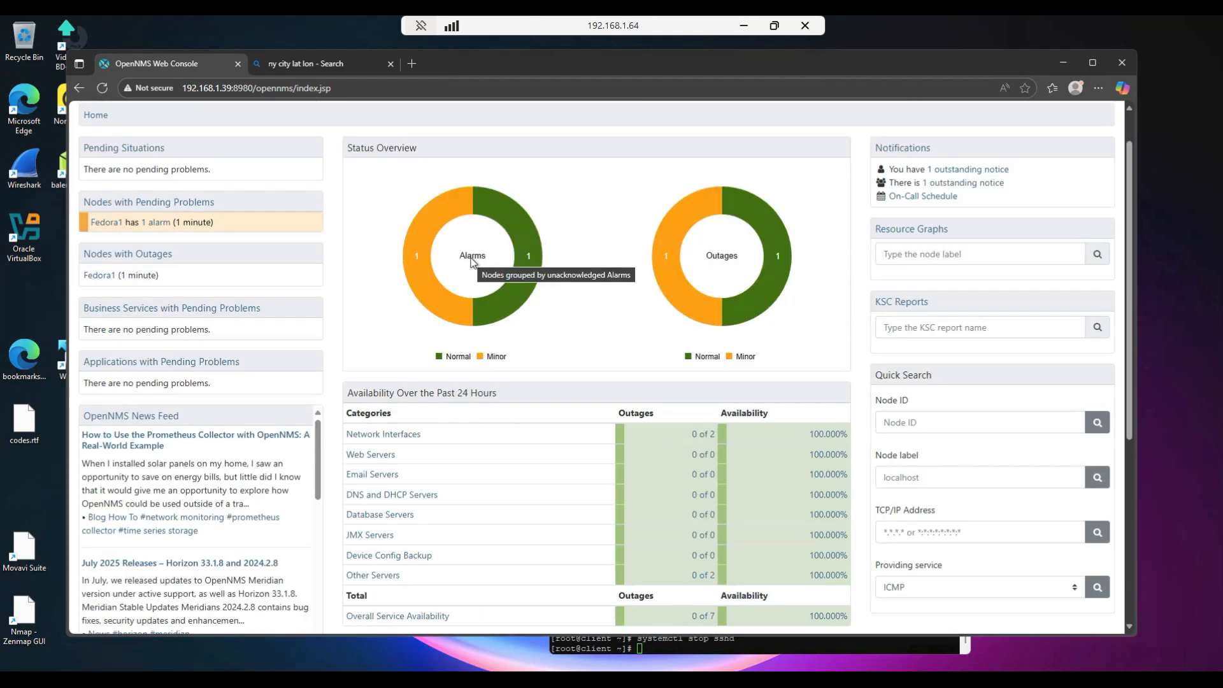
scroll(526, 301, up, 1)
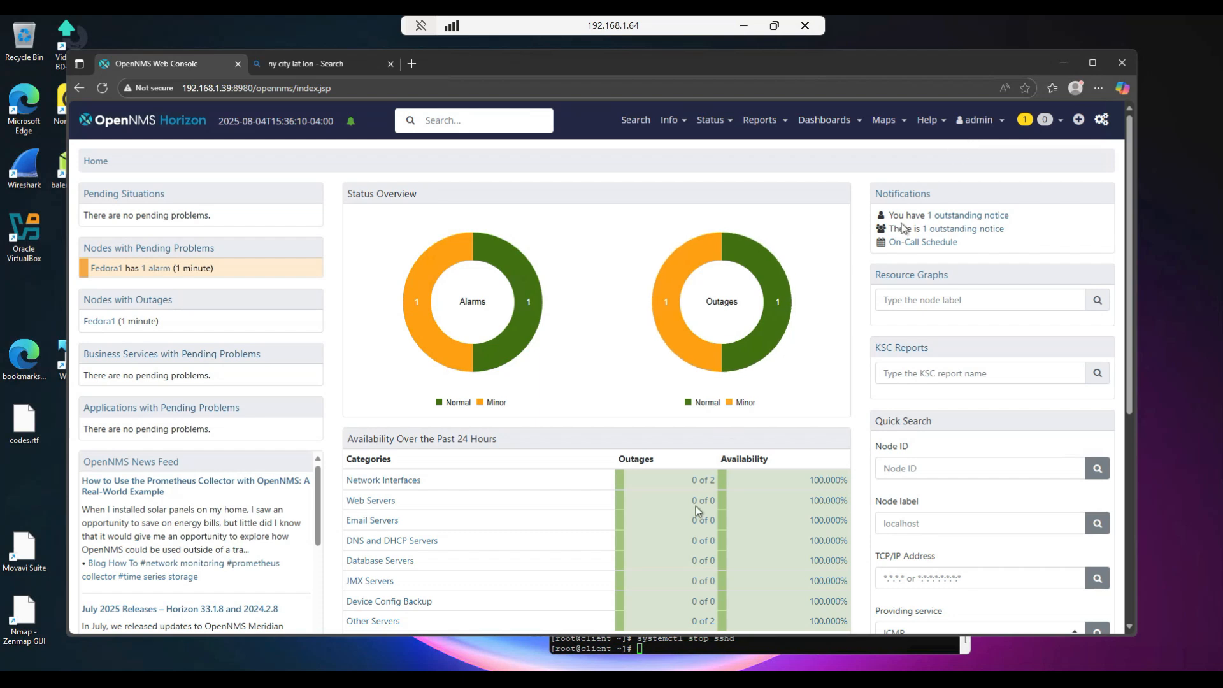
- Switch to the client's root terminal and restore the SSH daemon with "systemctl start sshd"
click(682, 640)
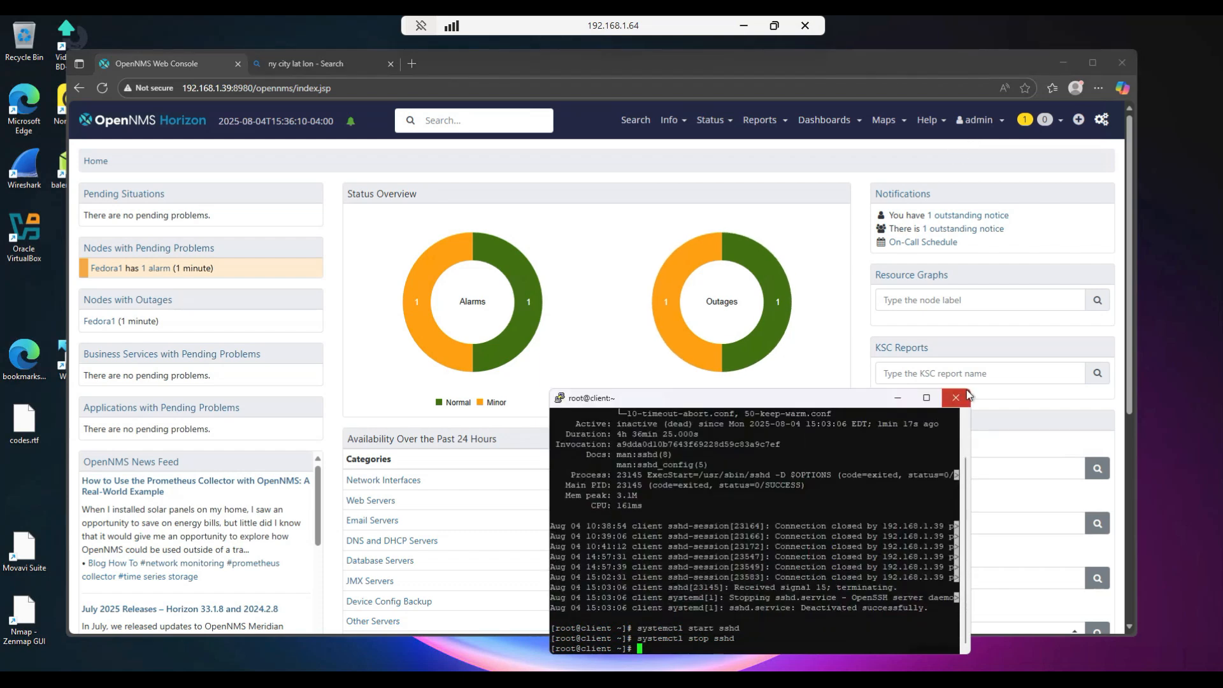
key(Up)
key(Up)
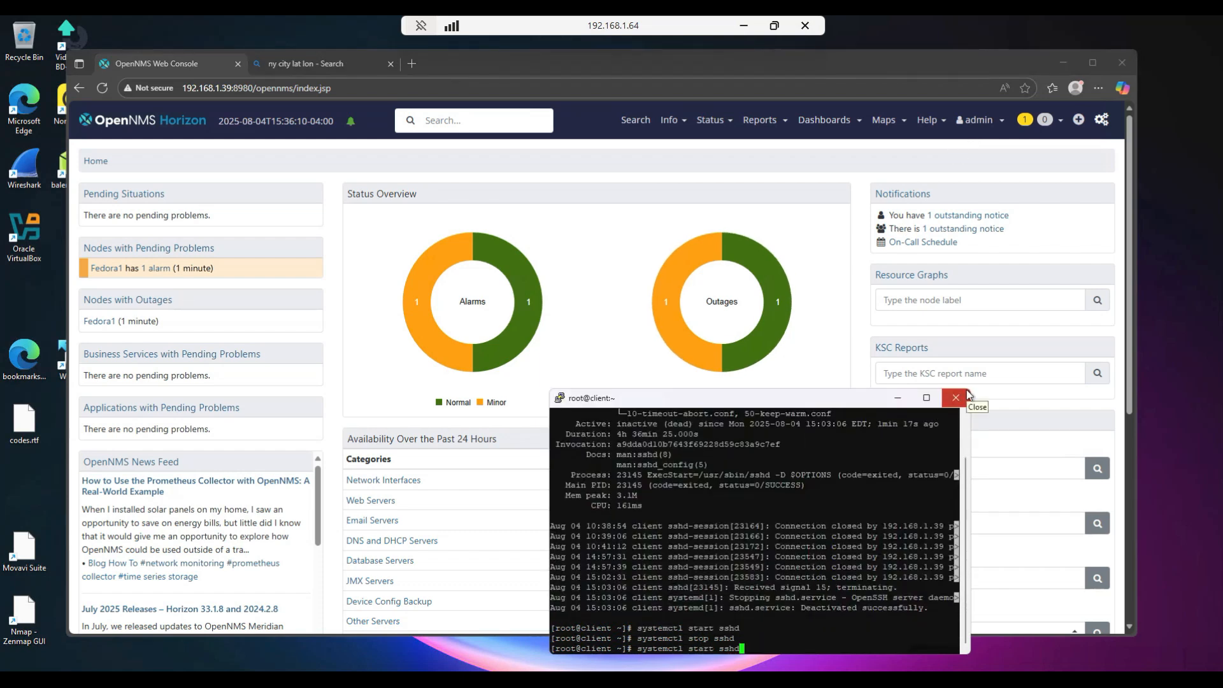
key(Return)
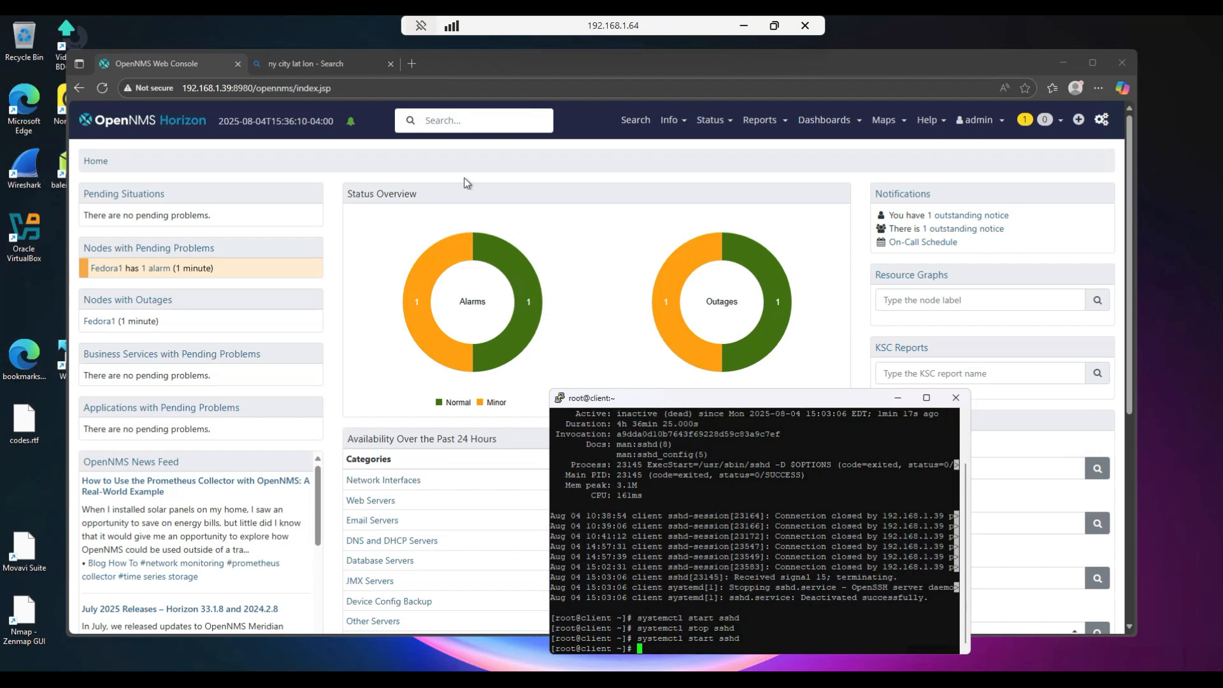